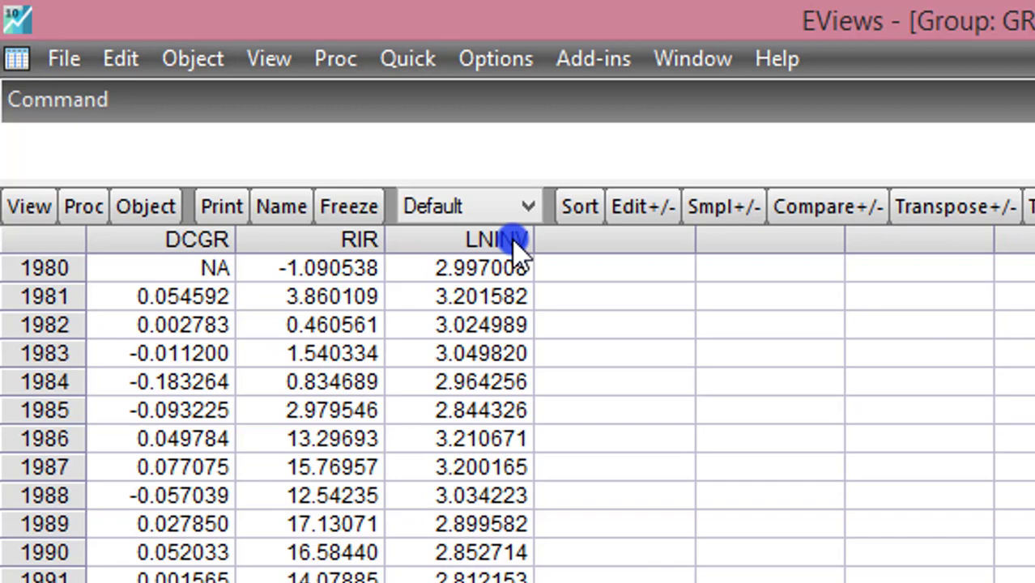
Start a new equation for dcgr rir lninv using the ARDL method
left_click(414, 58)
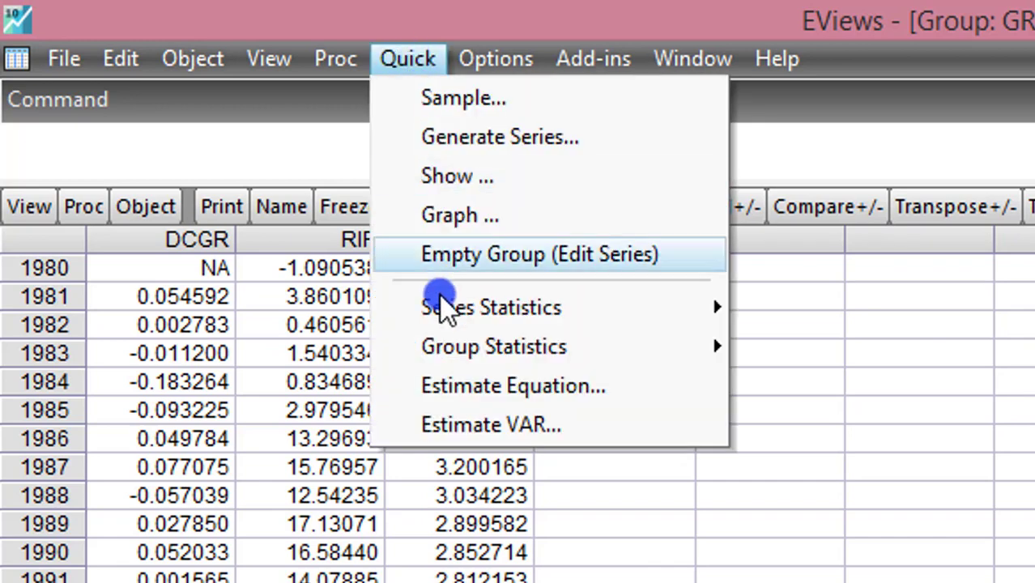
left_click(454, 386)
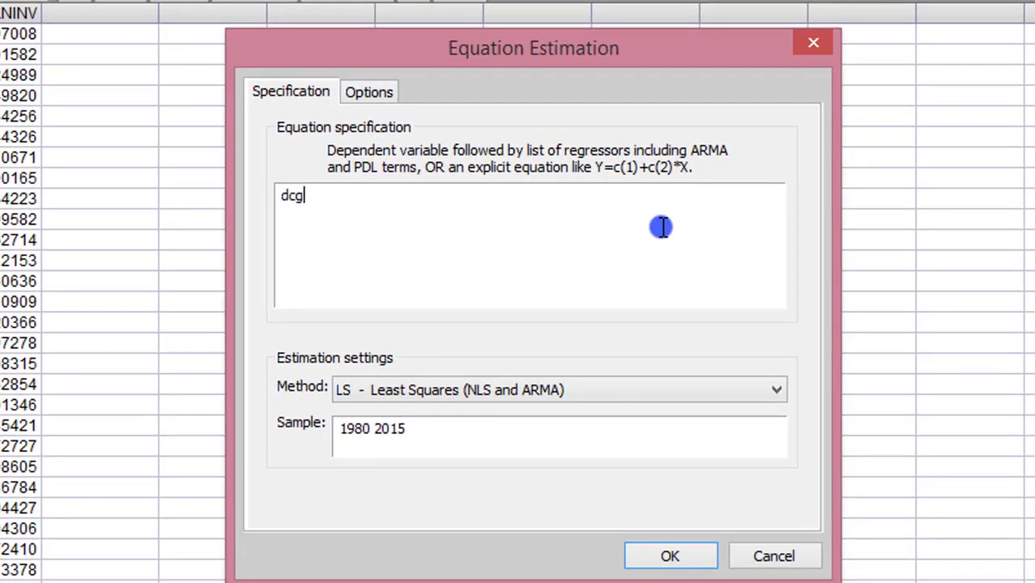
type("dcgr rir lninv")
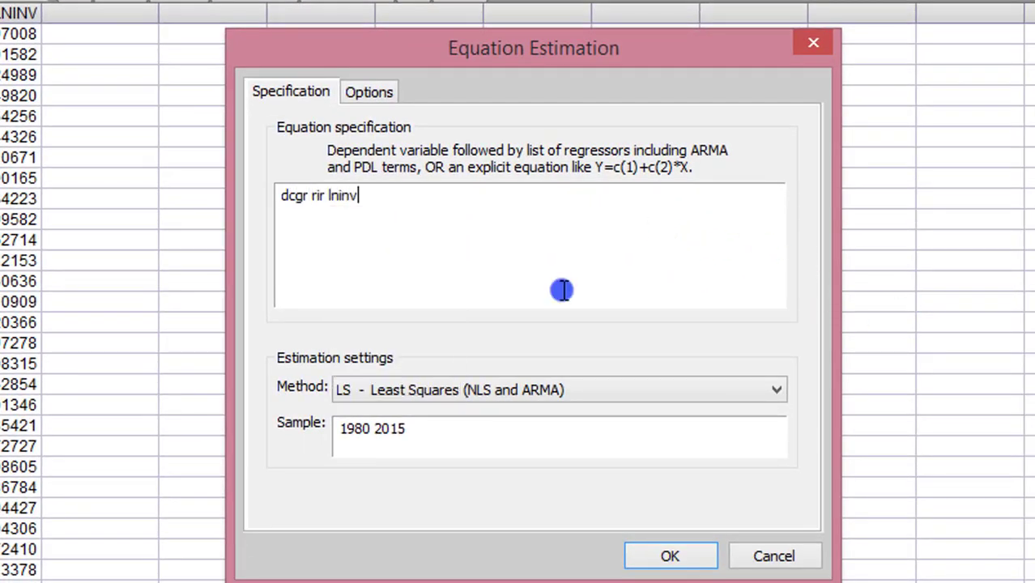
left_click(778, 394)
left_click(661, 521)
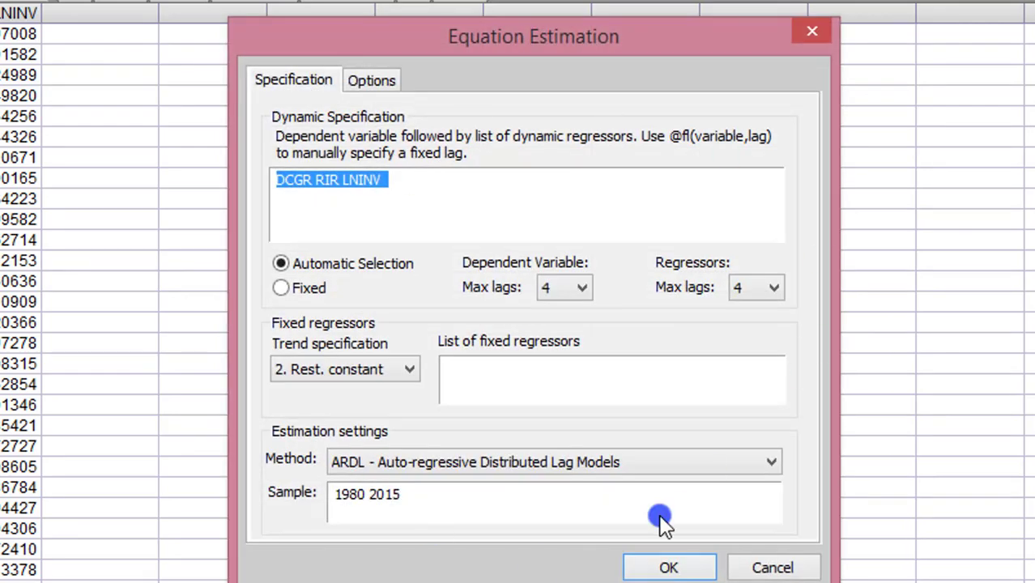
Set trend to Constant, max lags 1 dependent and 2 regressors, and estimate
left_click(412, 368)
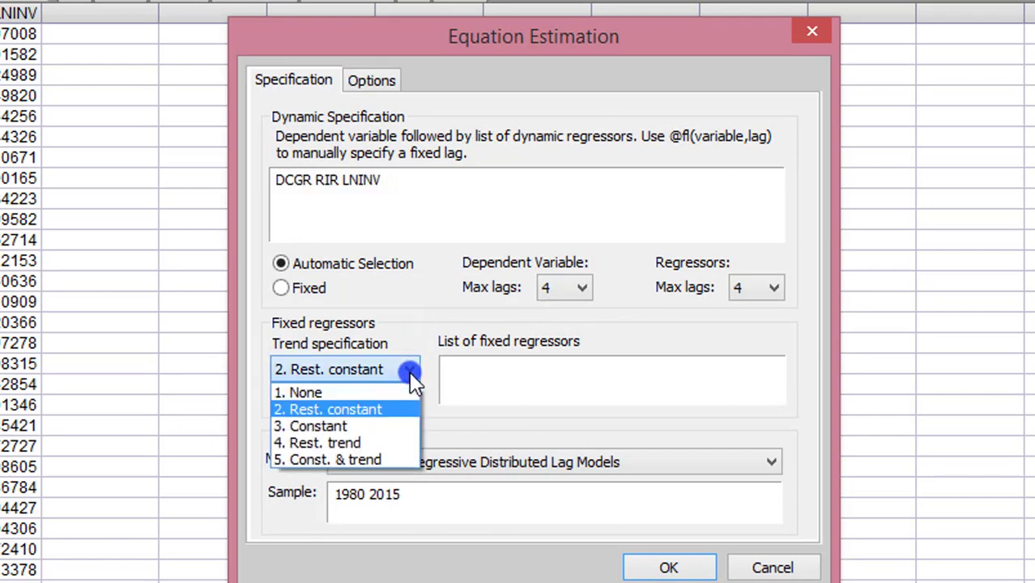
left_click(366, 426)
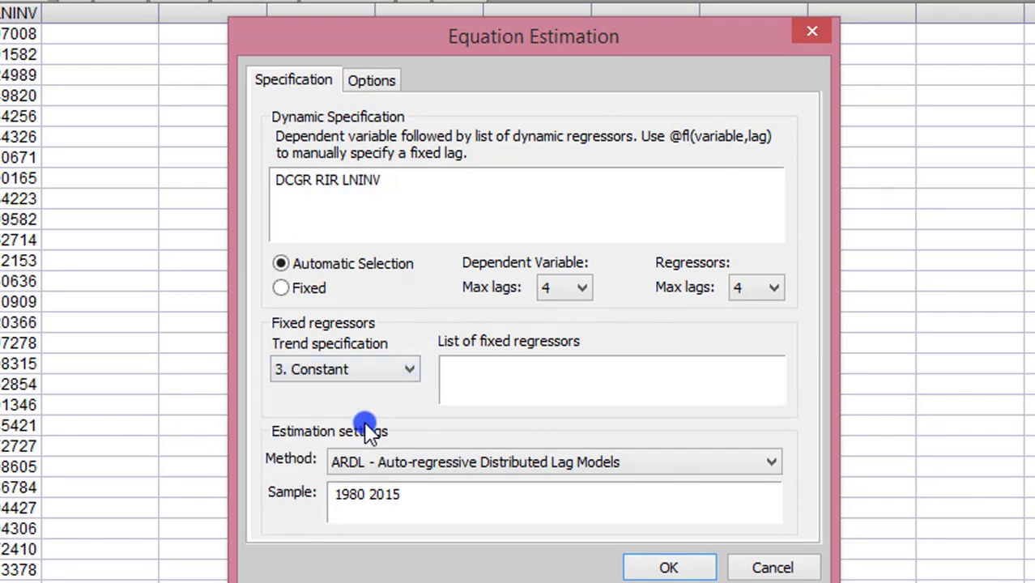
left_click(583, 290)
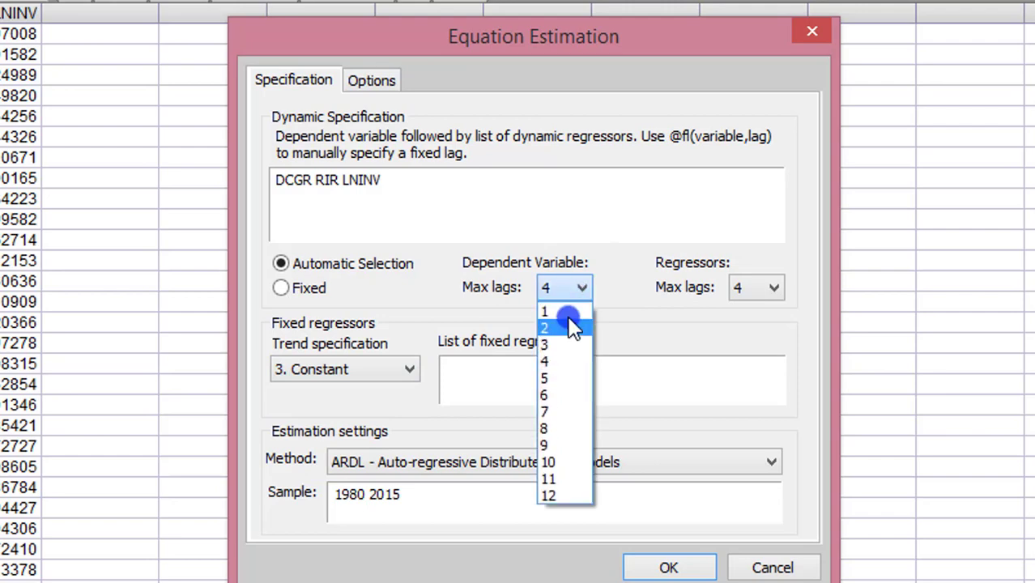
left_click(569, 314)
left_click(756, 288)
left_click(756, 328)
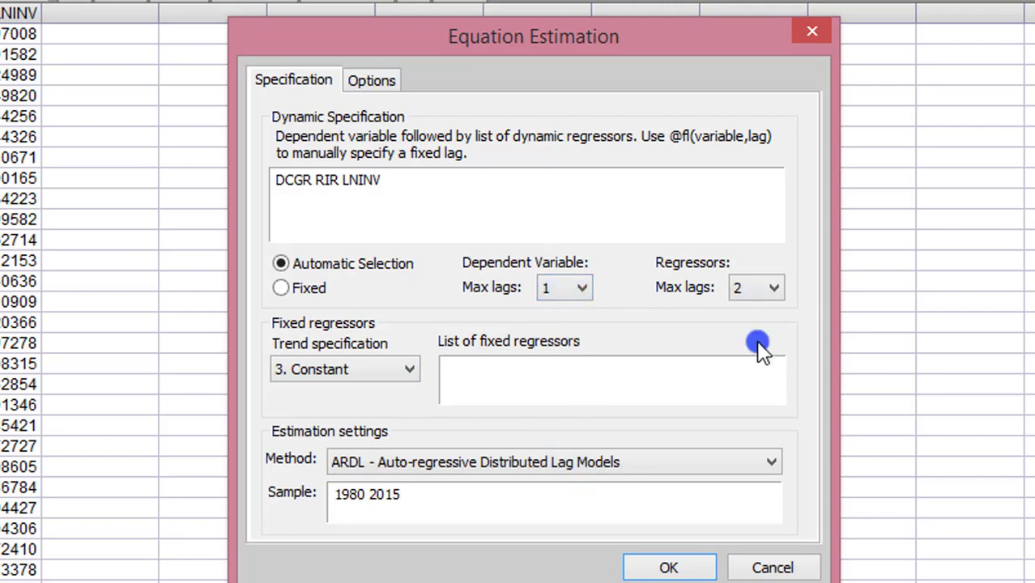
left_click(371, 80)
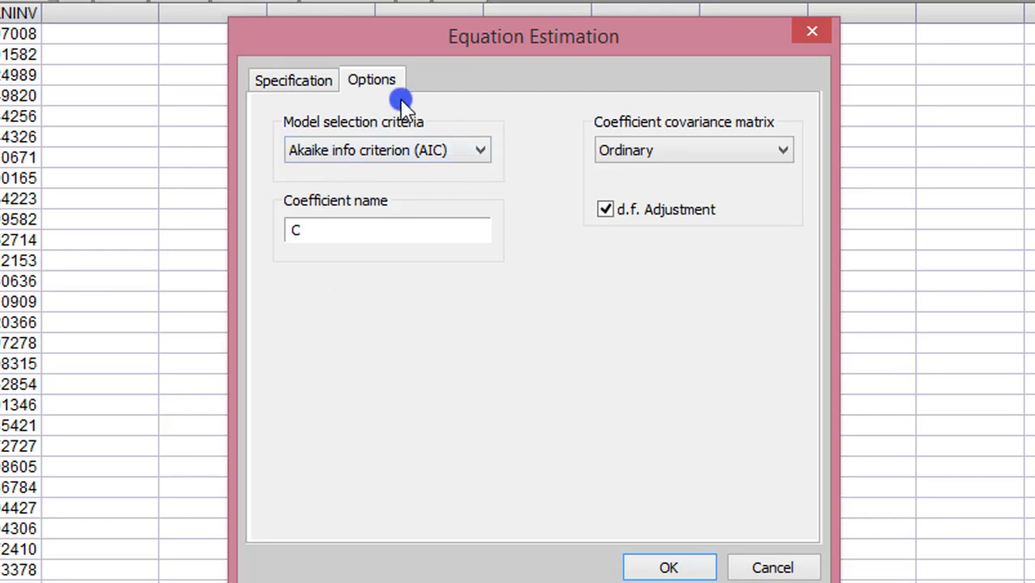
left_click(289, 81)
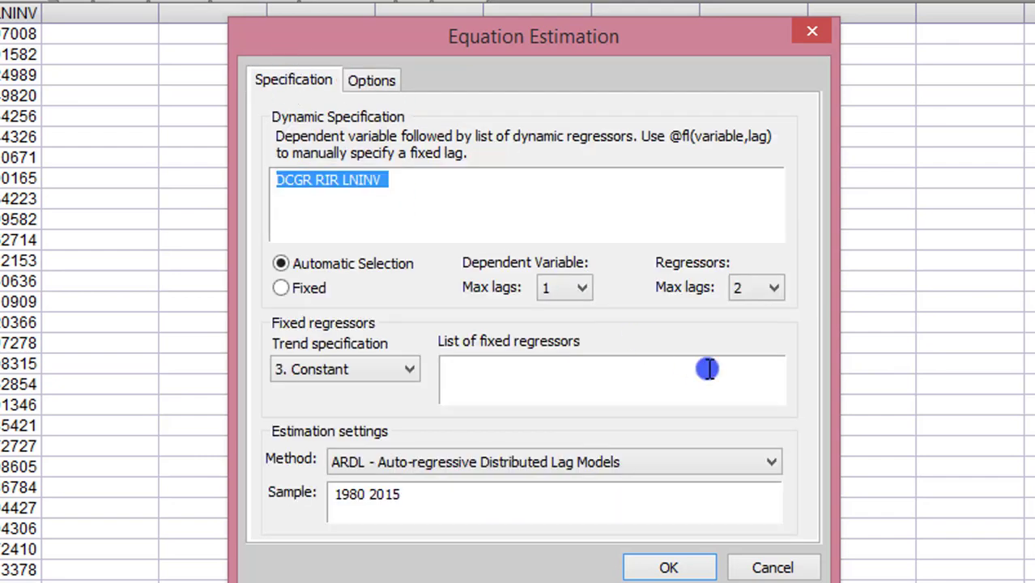
left_click(677, 566)
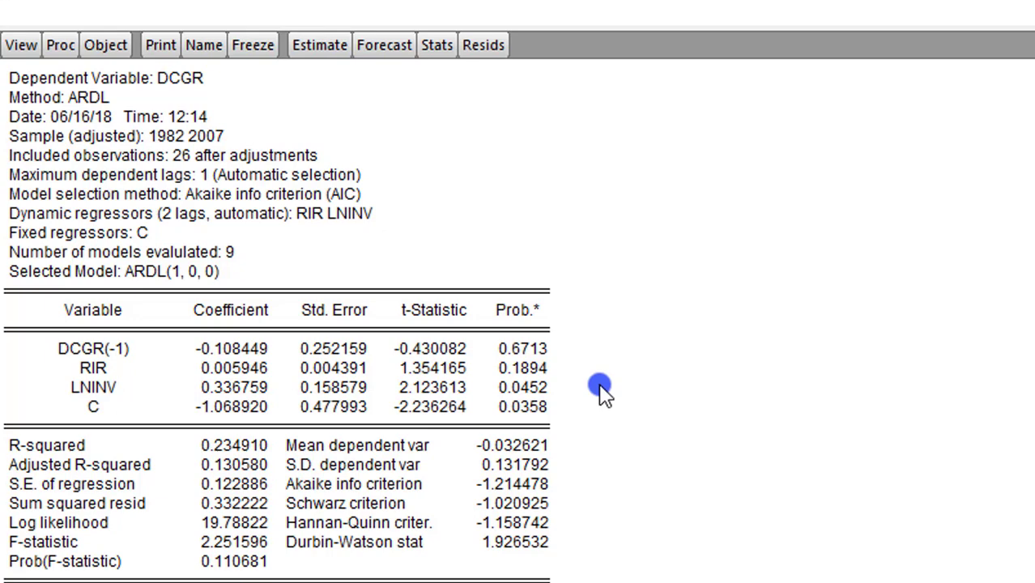
Bring up the Coefficient Diagnostics submenu from the ARDL equation's View menu
left_click(21, 45)
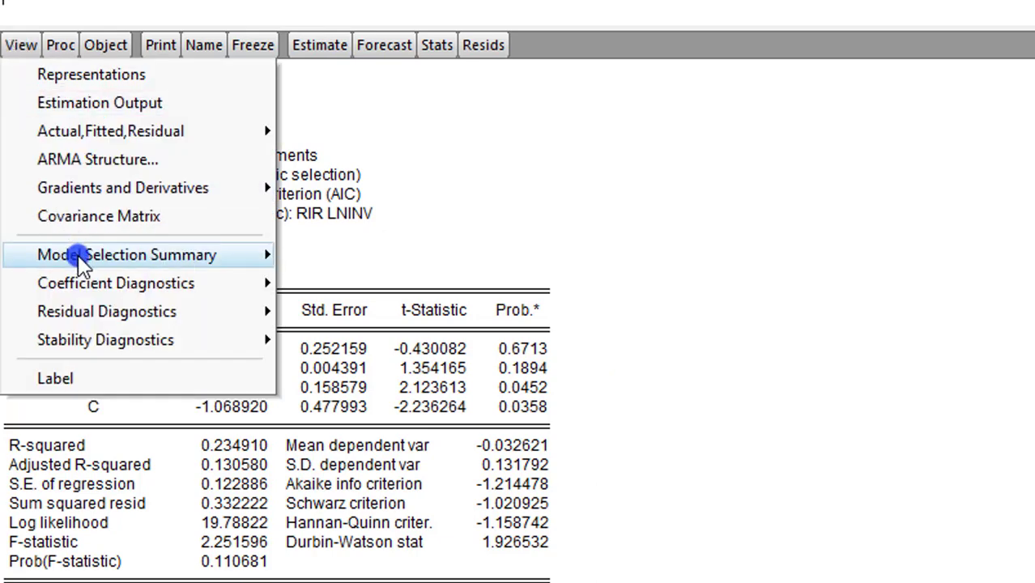
mouse_move(89, 292)
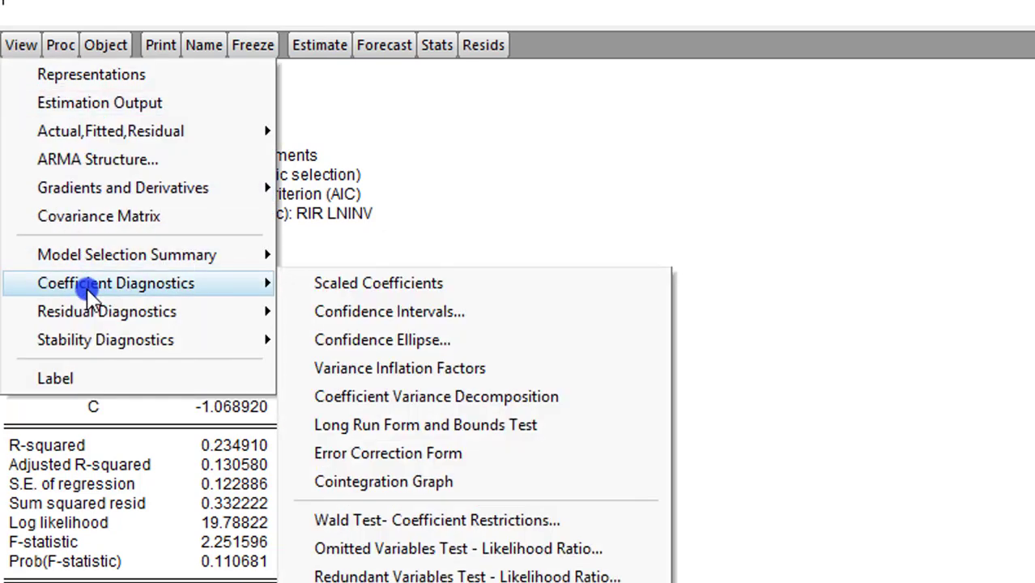
Display the Long Run Form and Bounds Test and mark the 10% and 5% I(1) bounds
left_click(468, 433)
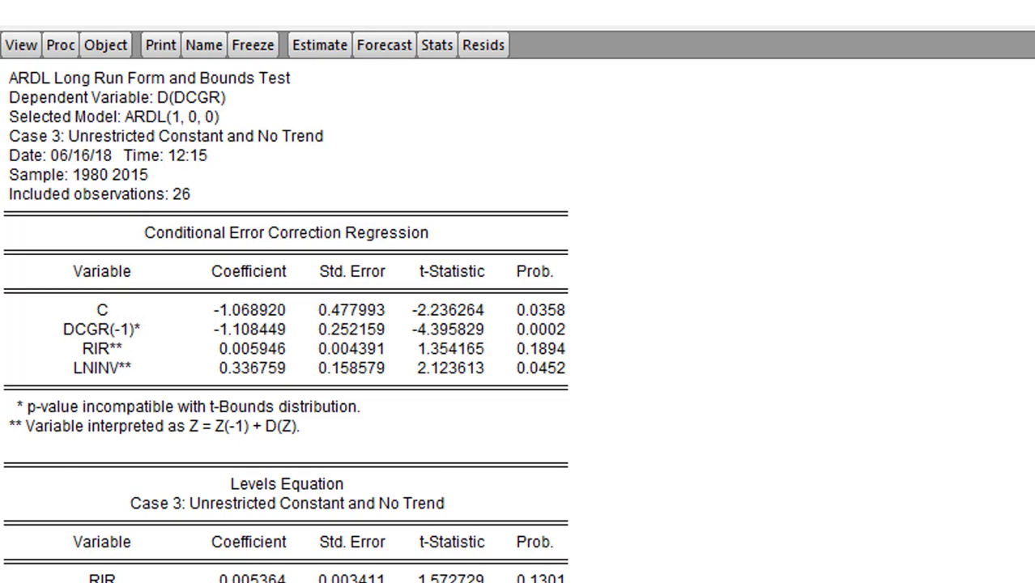
scroll(286, 321, "down", 8)
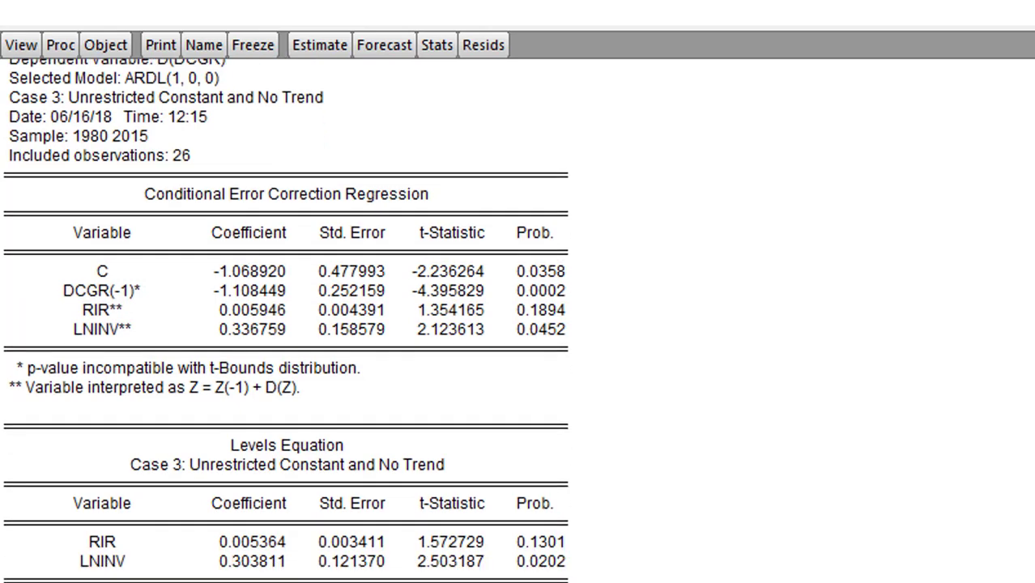
scroll(286, 321, "down", 1)
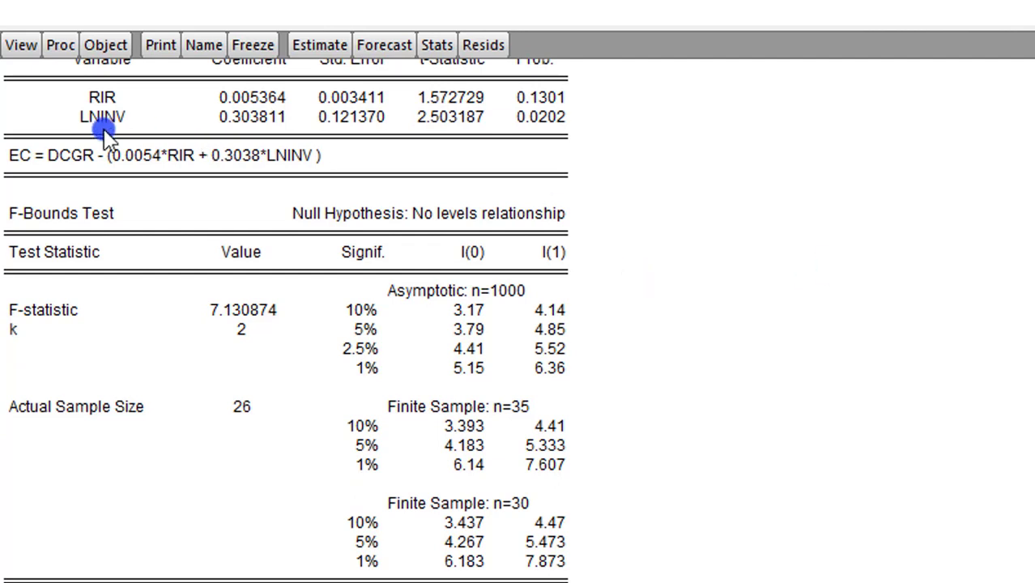
left_click_drag(519, 310, 559, 332)
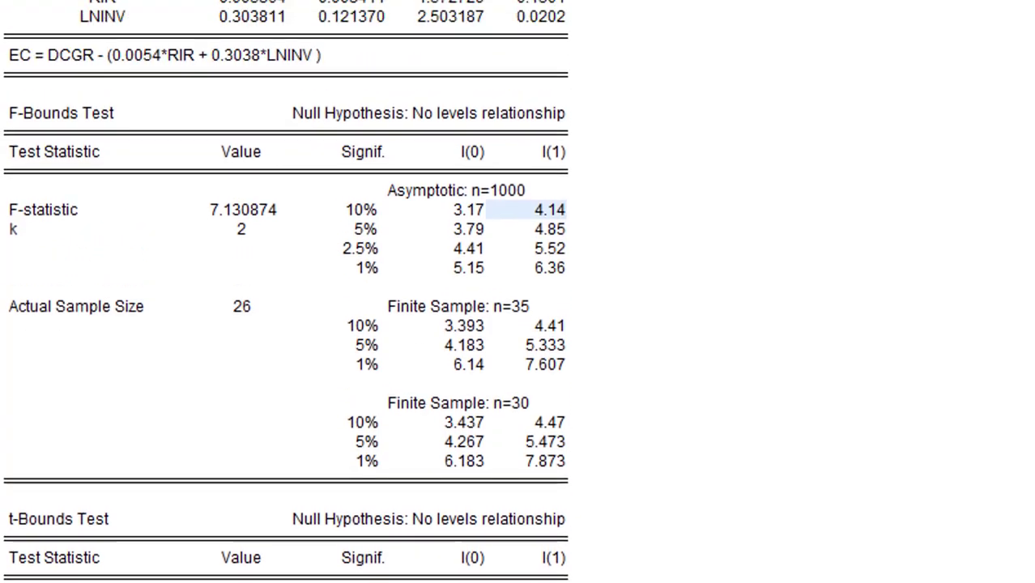
scroll(284, 324, "up", 3)
scroll(286, 320, "up", 2)
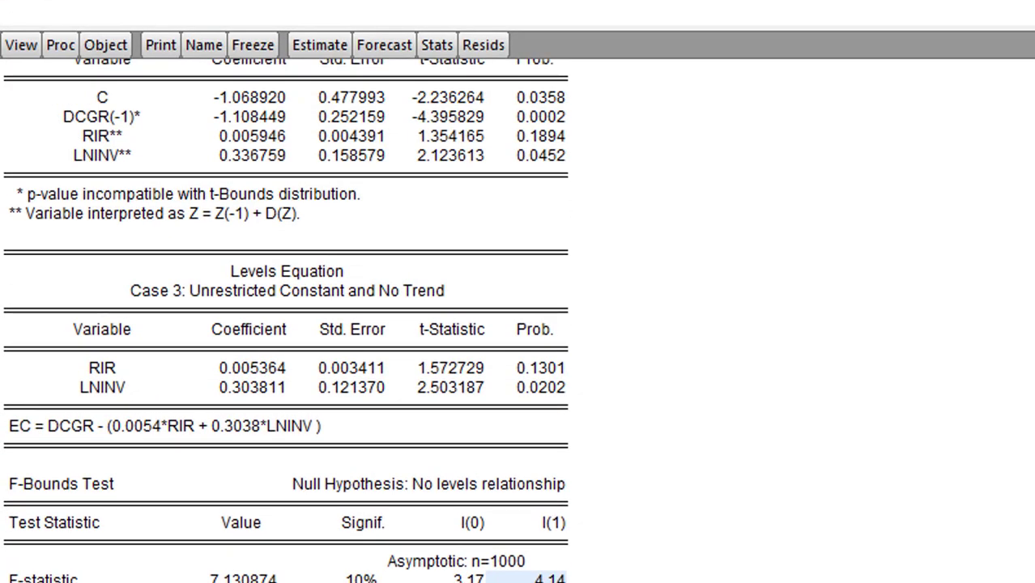
left_click_drag(209, 252, 579, 450)
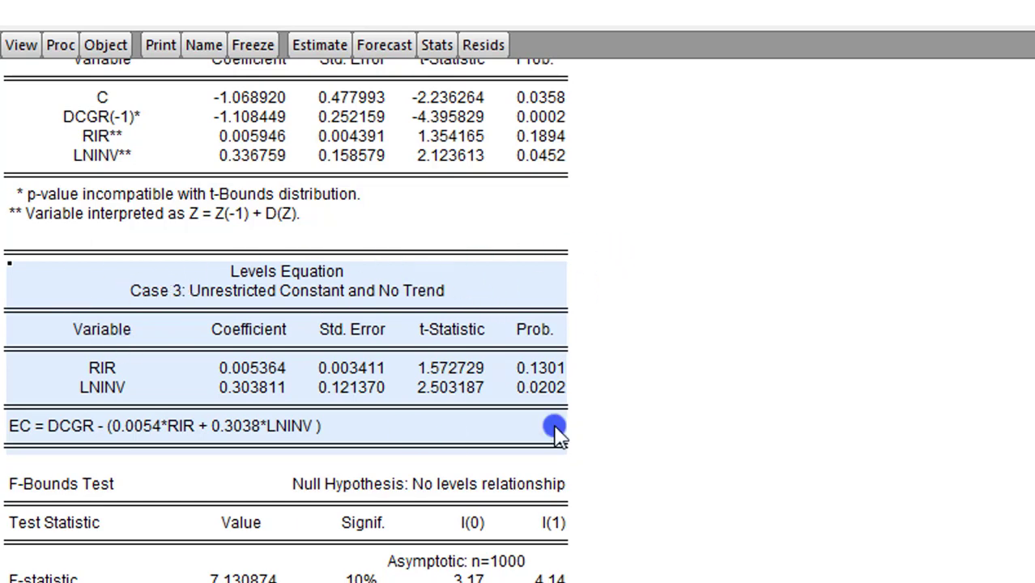
left_click(93, 390)
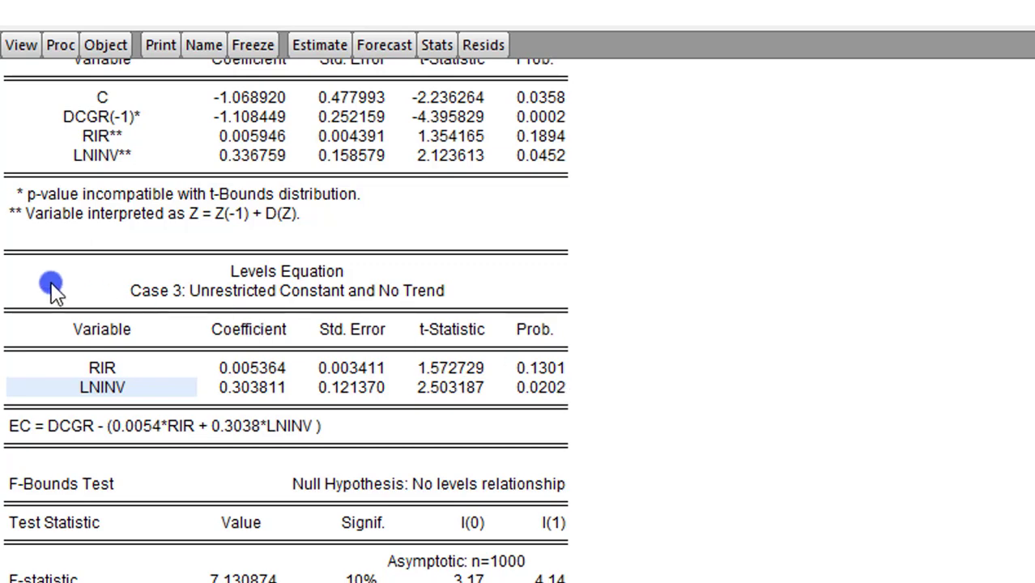
left_click_drag(51, 276, 570, 417)
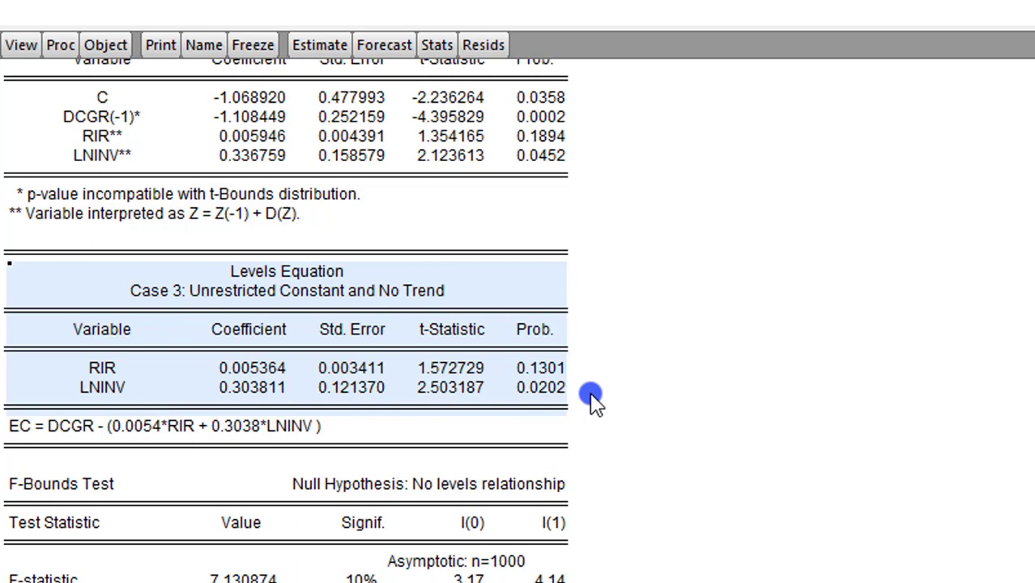
left_click(6, 426)
left_click_drag(5, 431, 347, 432)
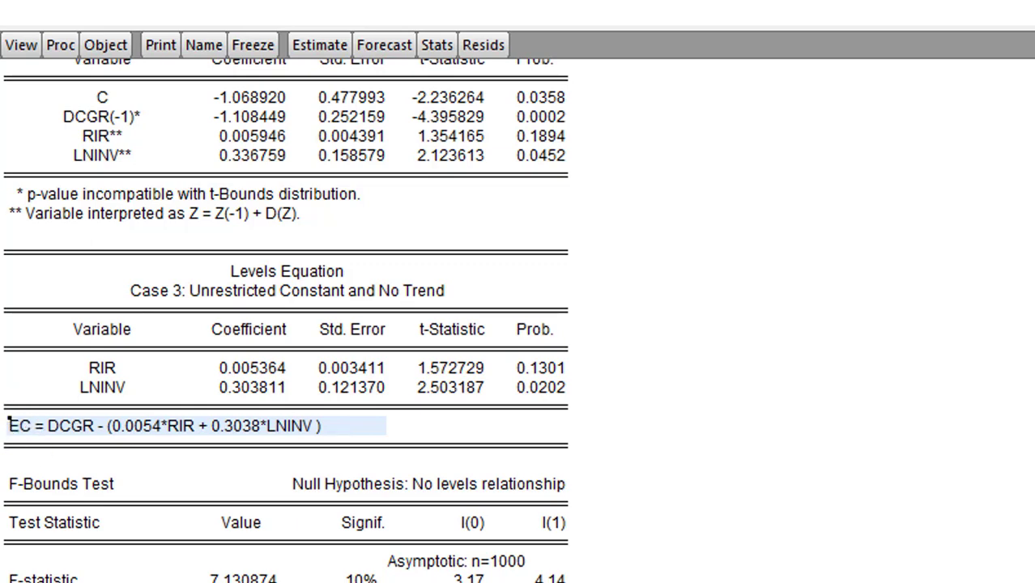
scroll(286, 320, "up", 1)
scroll(286, 320, "up", 3)
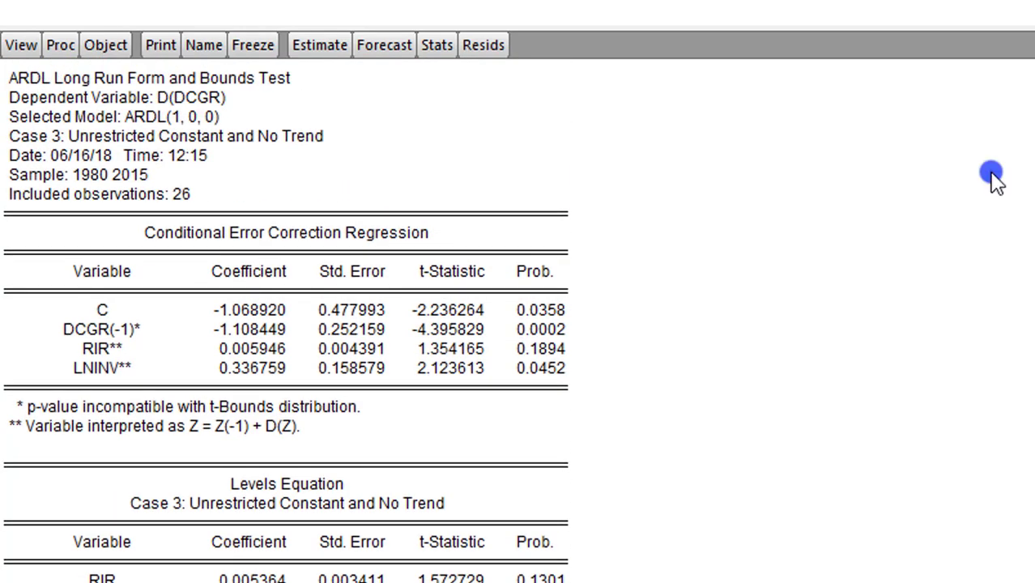
Display the Error Correction Form and select the entire ECM Regression table
left_click(21, 44)
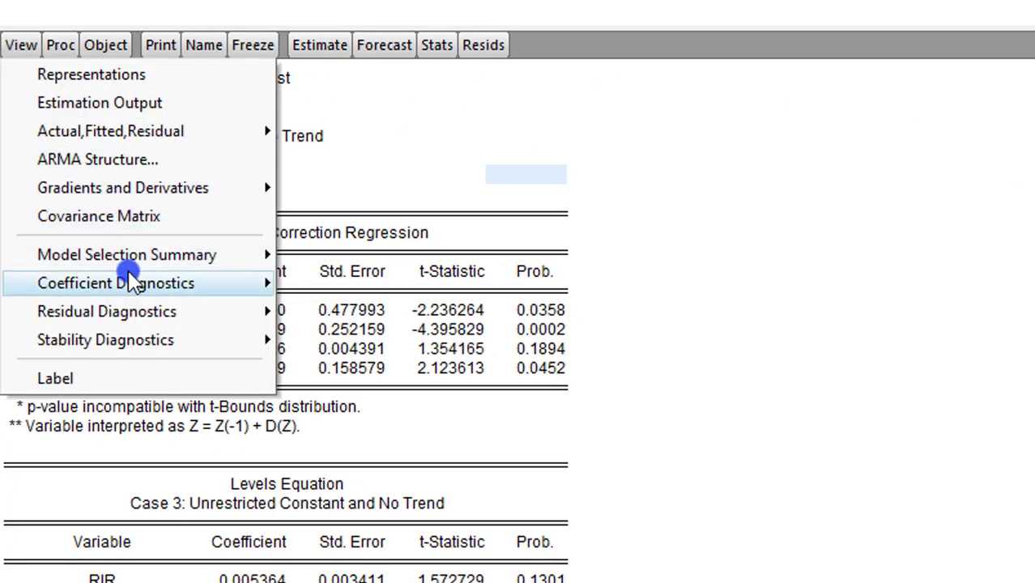
mouse_move(130, 285)
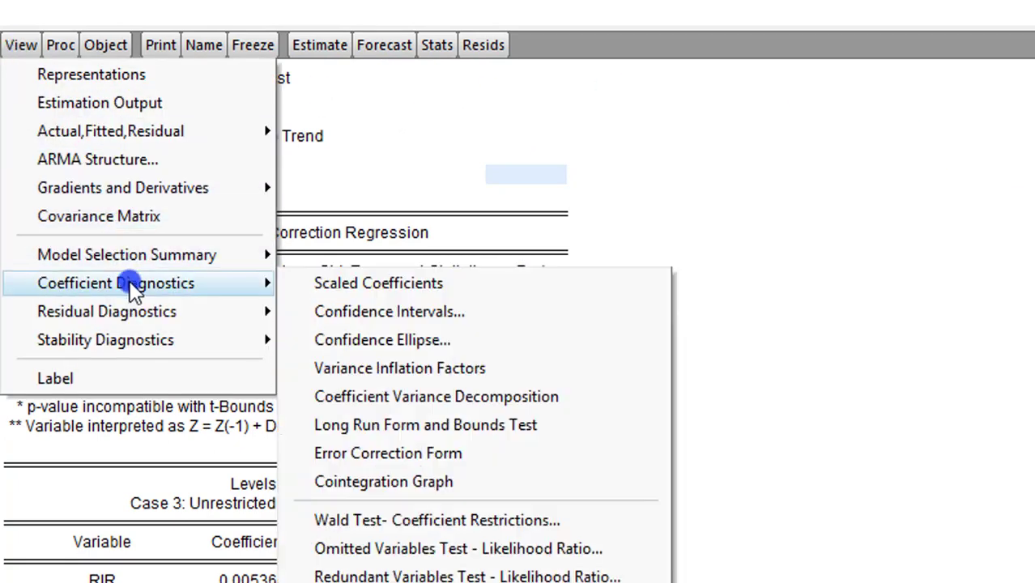
left_click(480, 451)
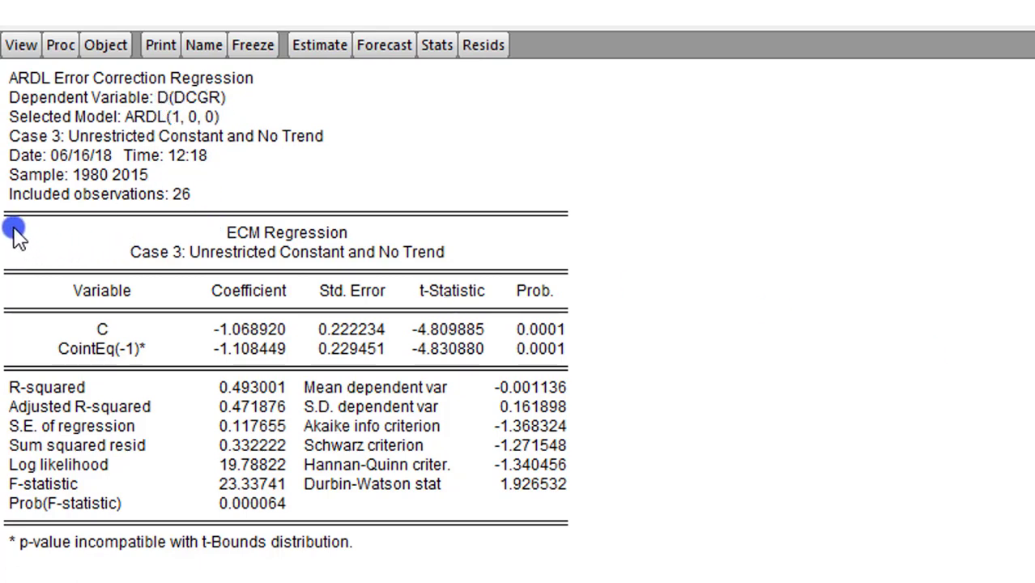
left_click_drag(16, 234, 572, 525)
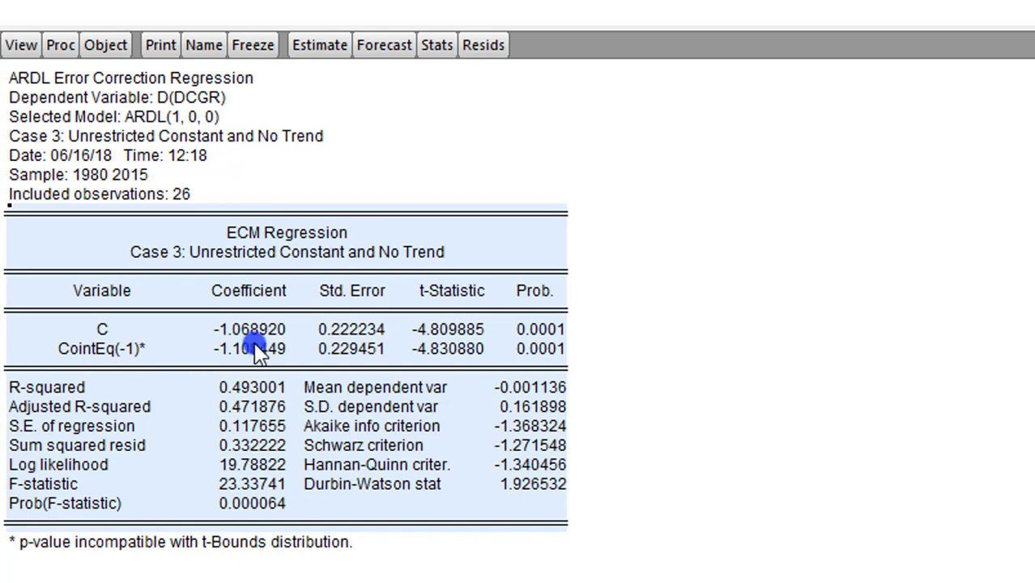
Highlight the CointEq(-1) probability value of 0.0001
left_click(577, 350)
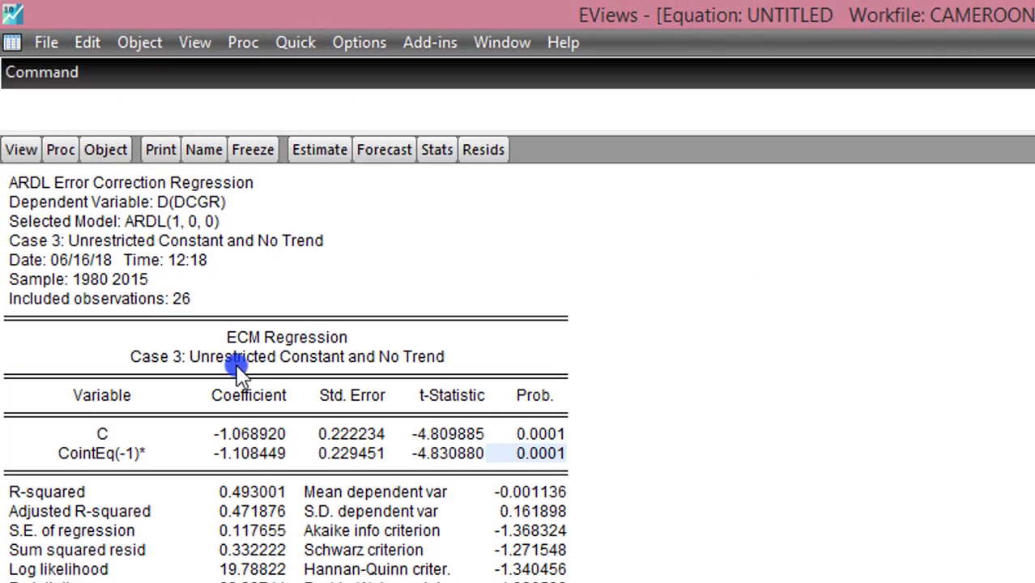
Run 2-lag pairwise Granger causality tests on dcgr, rir and lninv
left_click(237, 371)
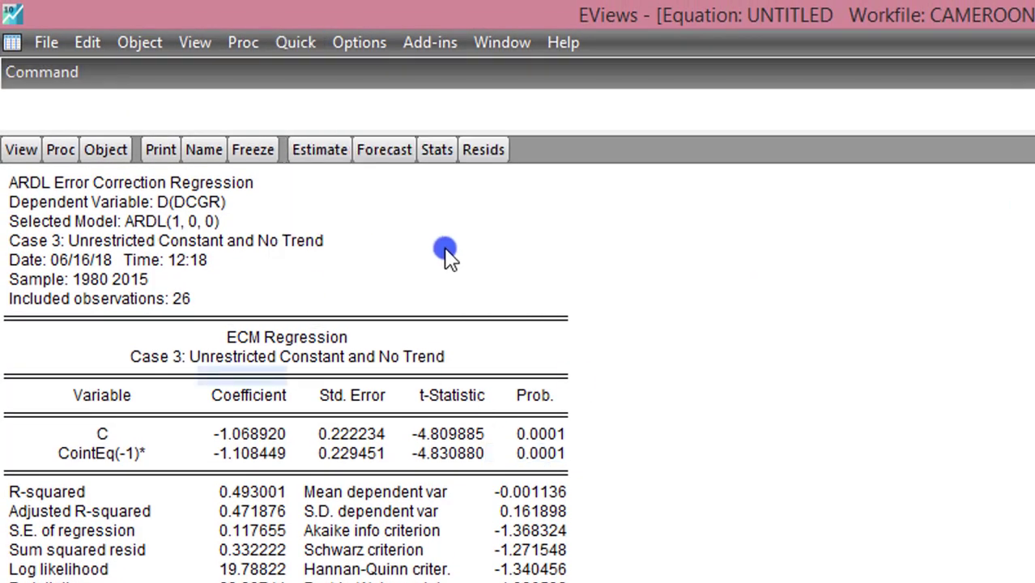
left_click(296, 43)
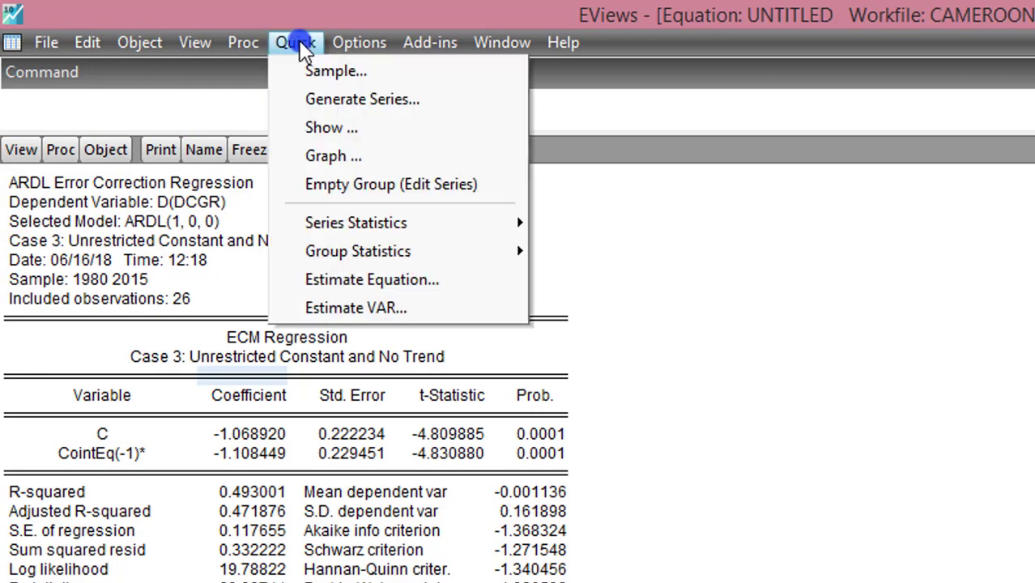
mouse_move(374, 259)
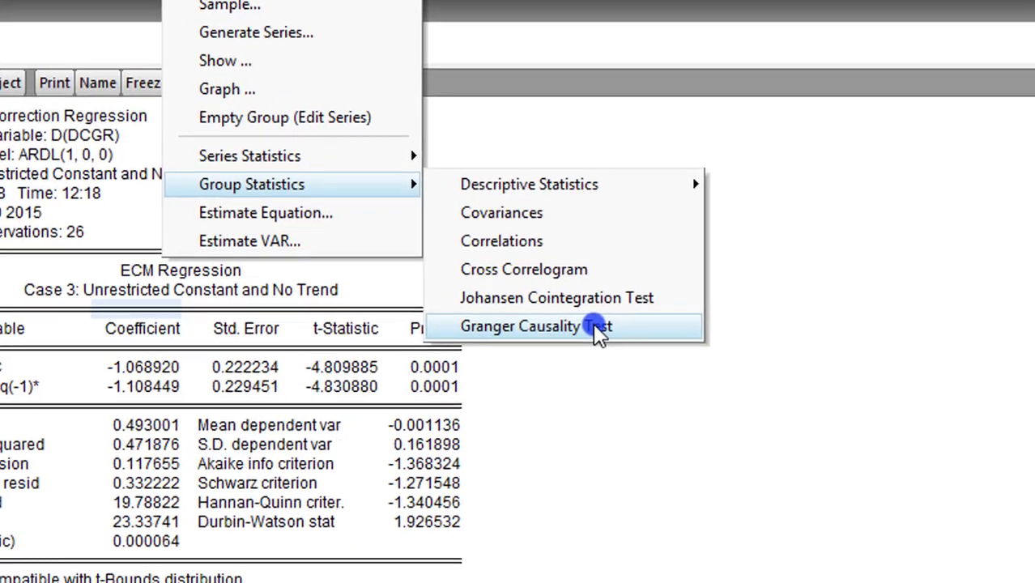
left_click(713, 393)
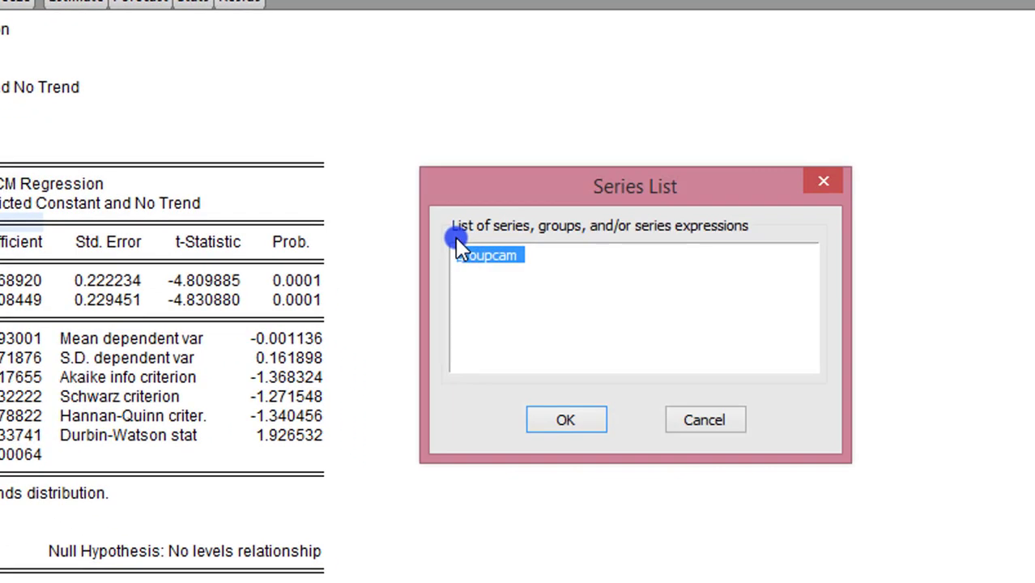
type("sgr ")
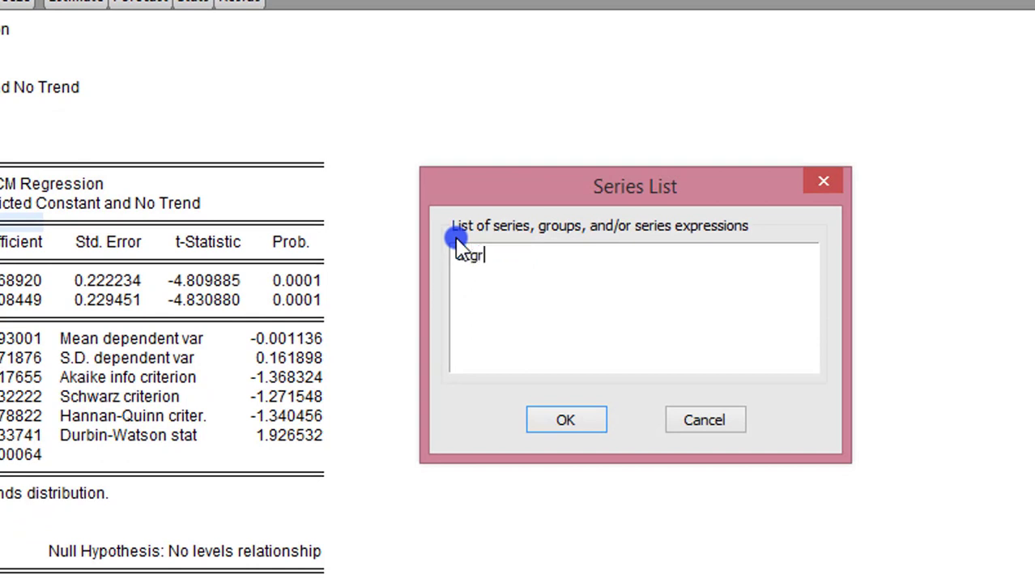
type("rir lninv")
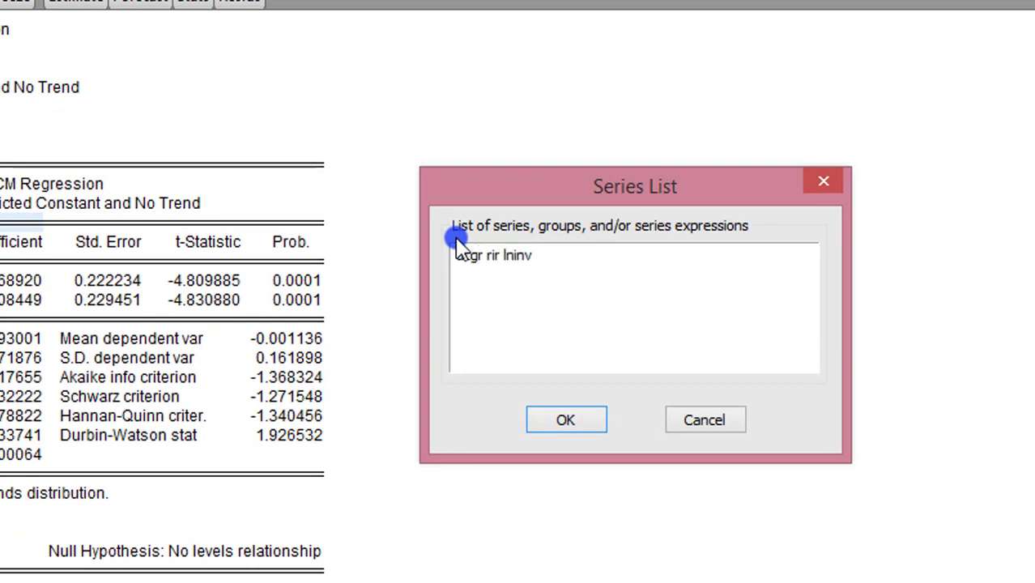
key("Return")
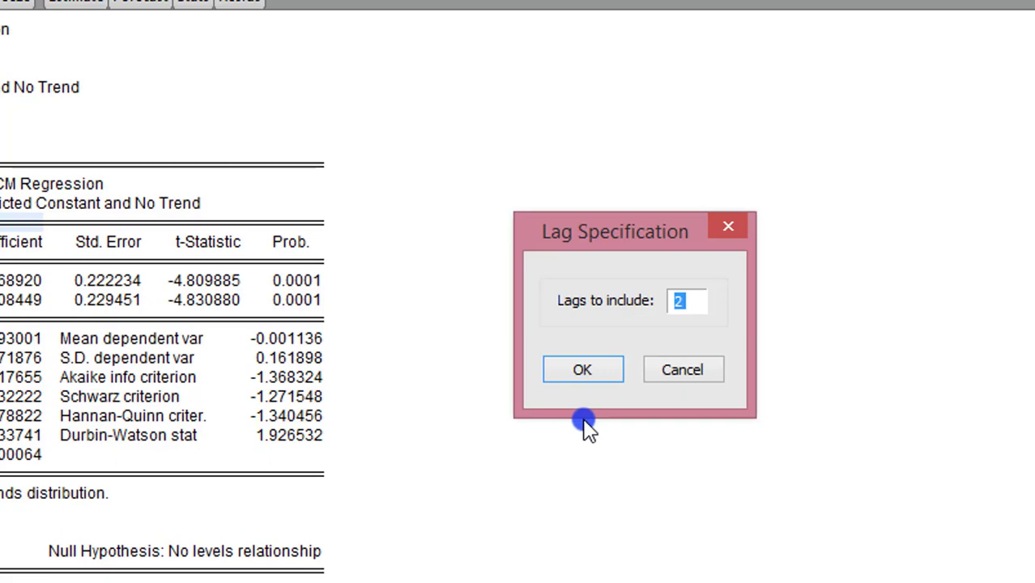
key("Return")
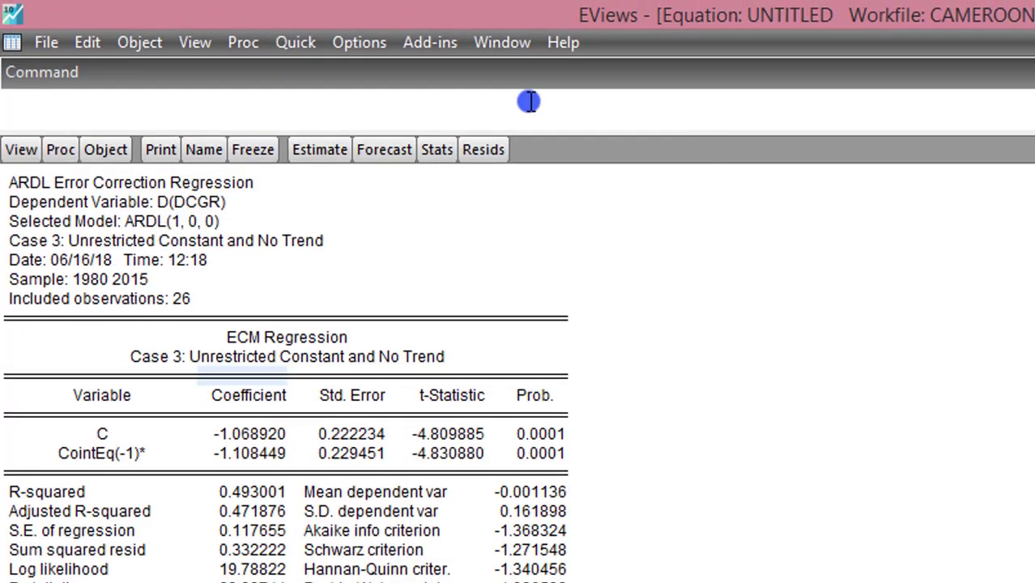
Start a new equation for rir dcgr lninv using the ARDL method
left_click(282, 14)
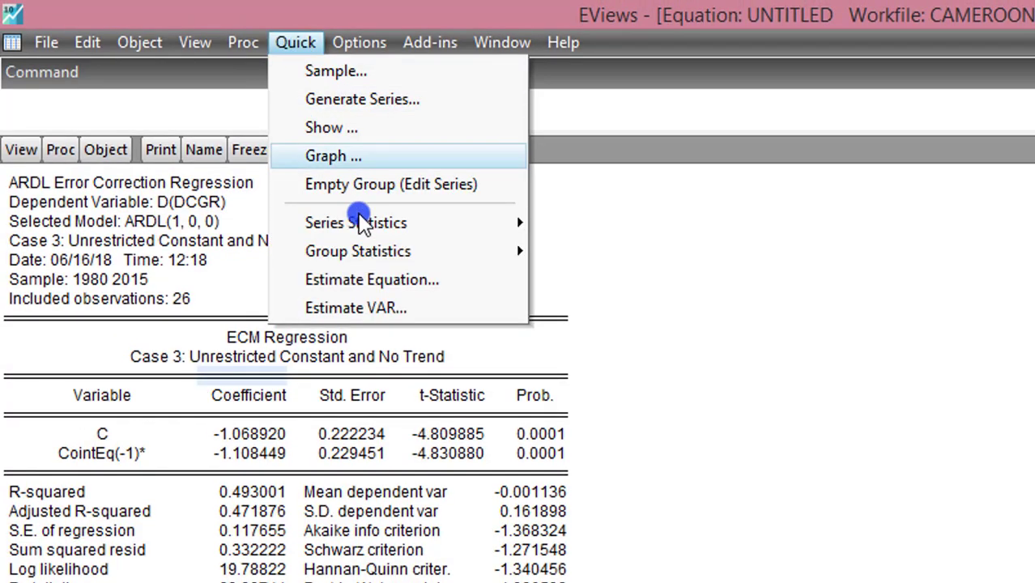
left_click(308, 280)
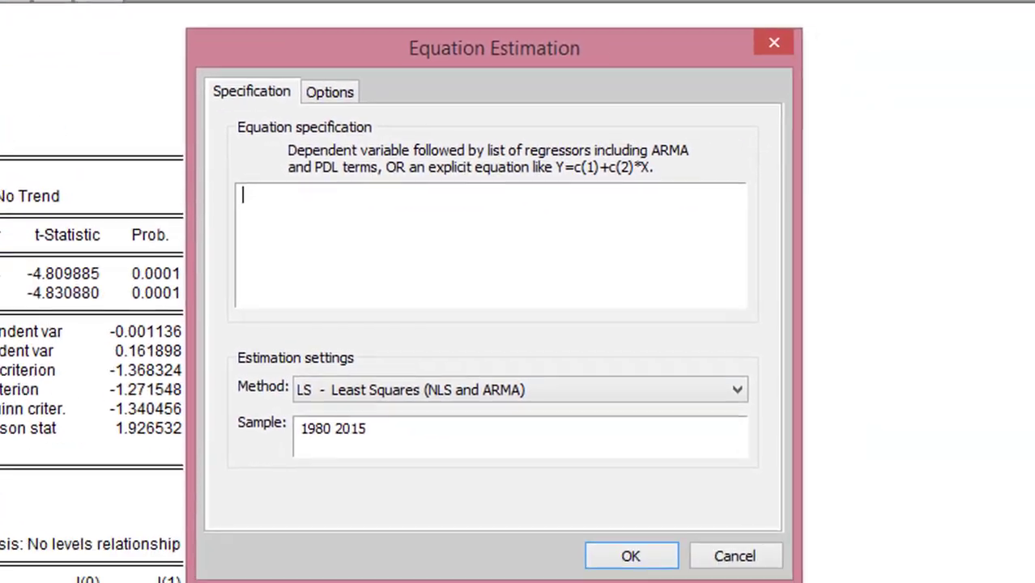
type("rir dcg")
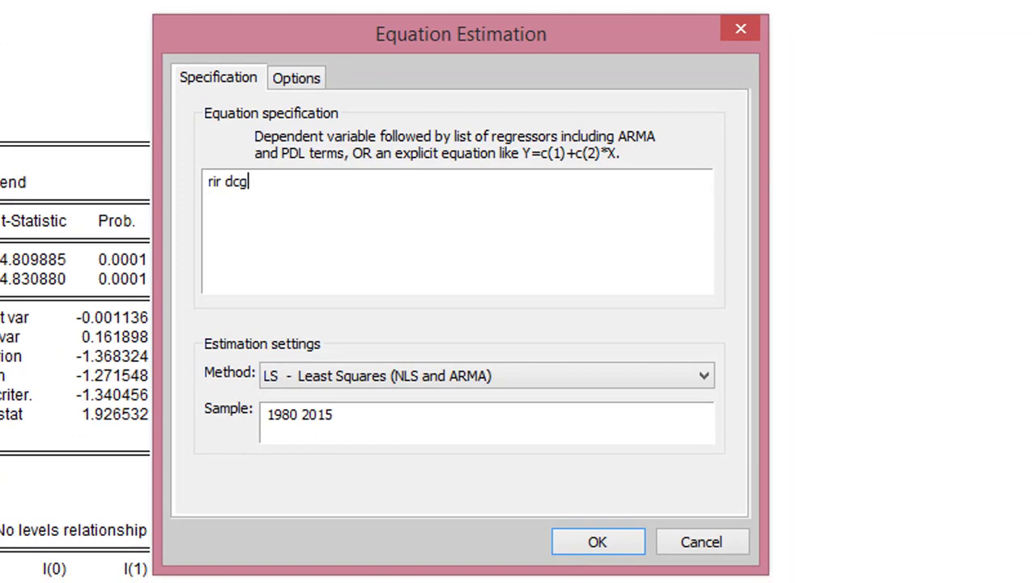
type("r lninv")
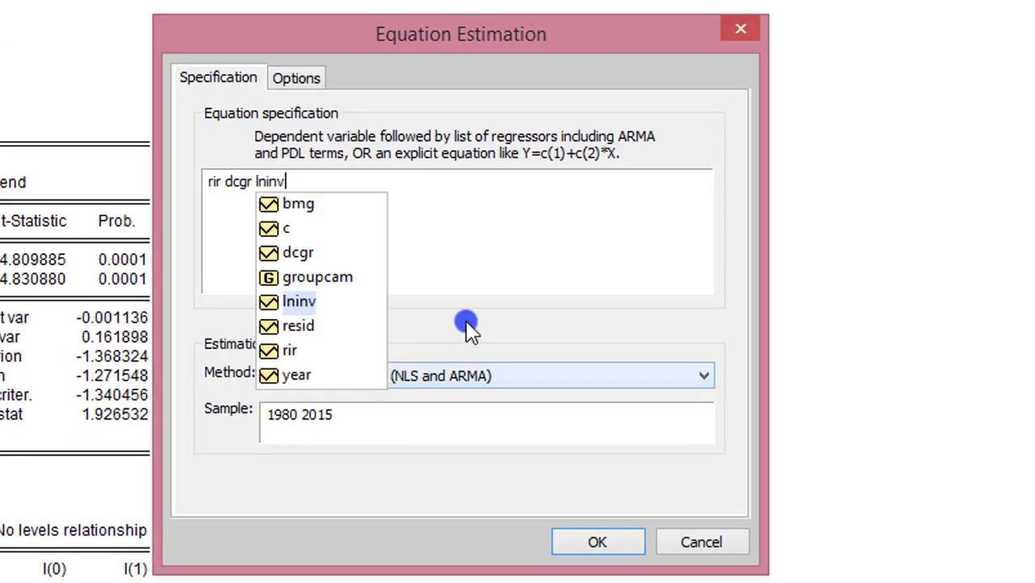
left_click(527, 380)
left_click(524, 377)
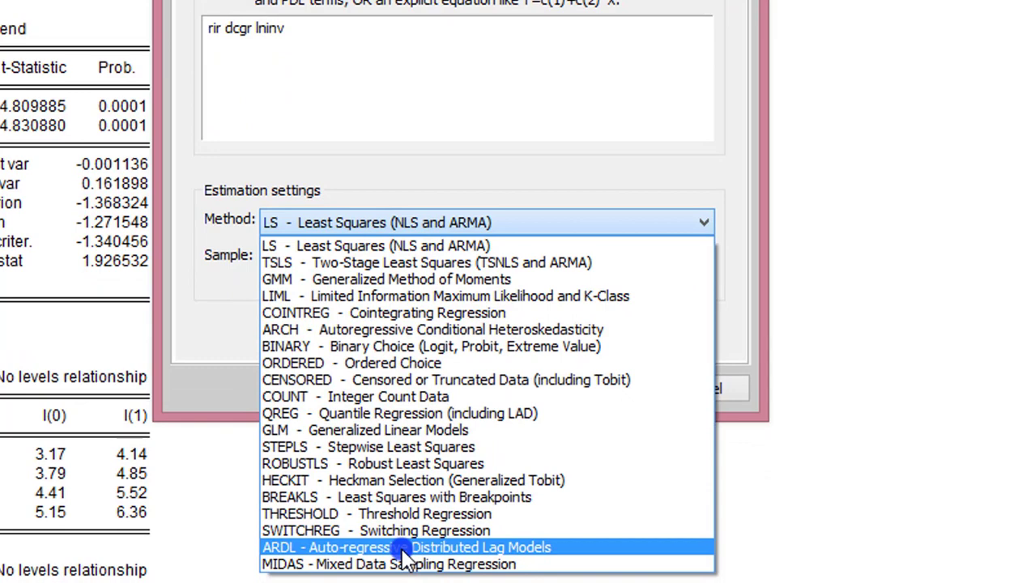
left_click(402, 549)
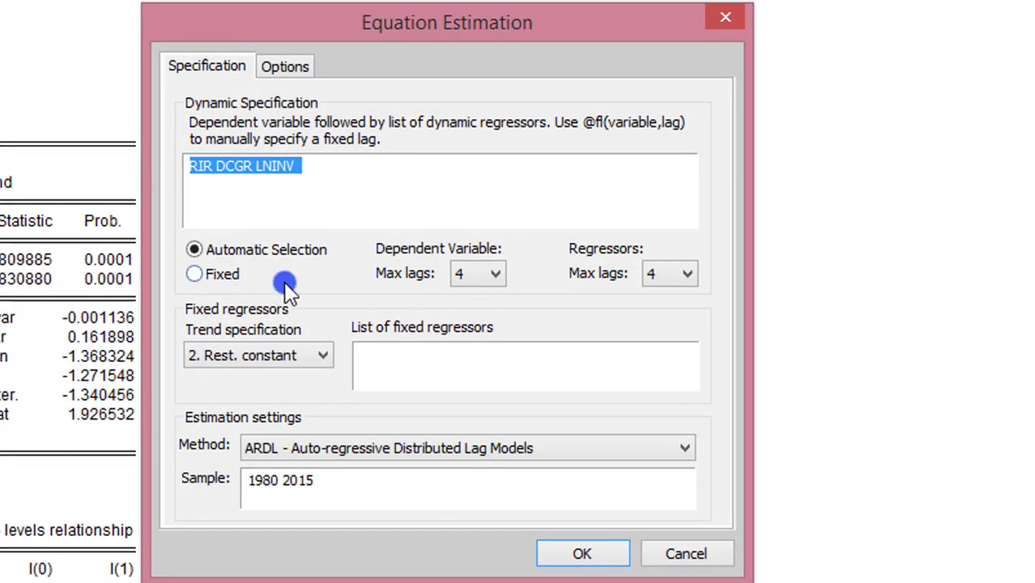
Set trend to Constant, max lags 2 dependent and 1 regressor, discarding the untitled equation
left_click(328, 361)
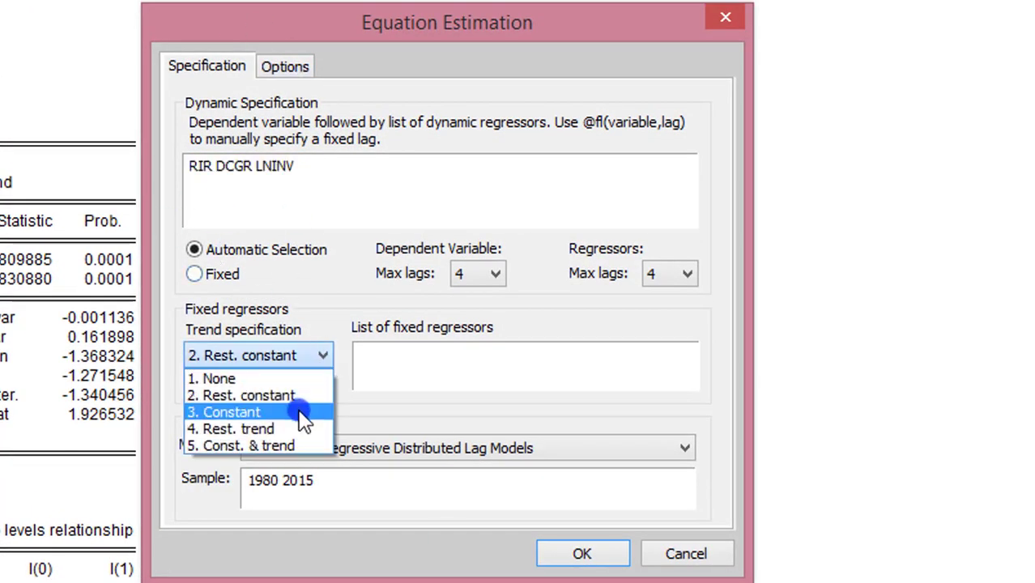
left_click(303, 418)
left_click(495, 274)
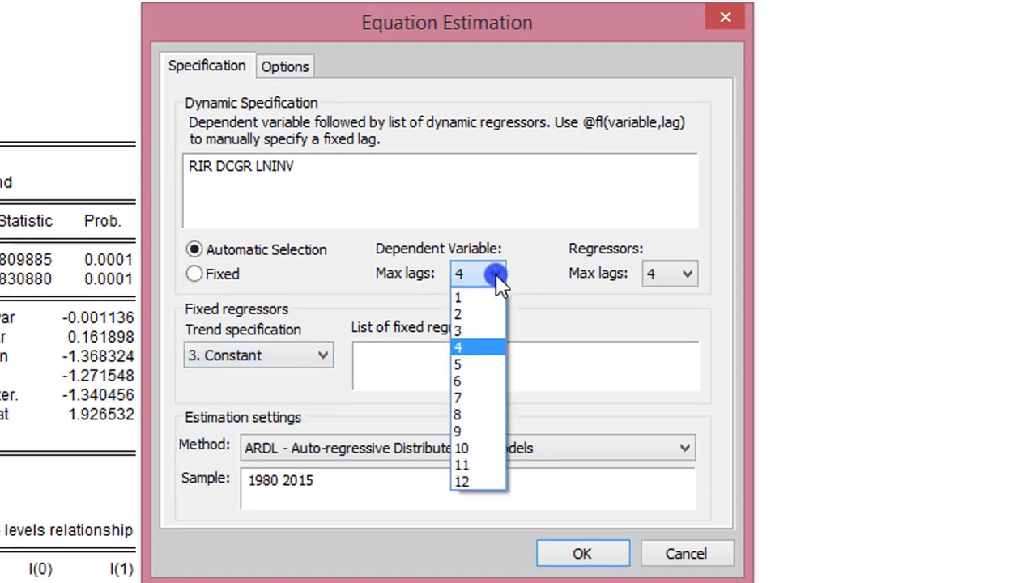
left_click(484, 326)
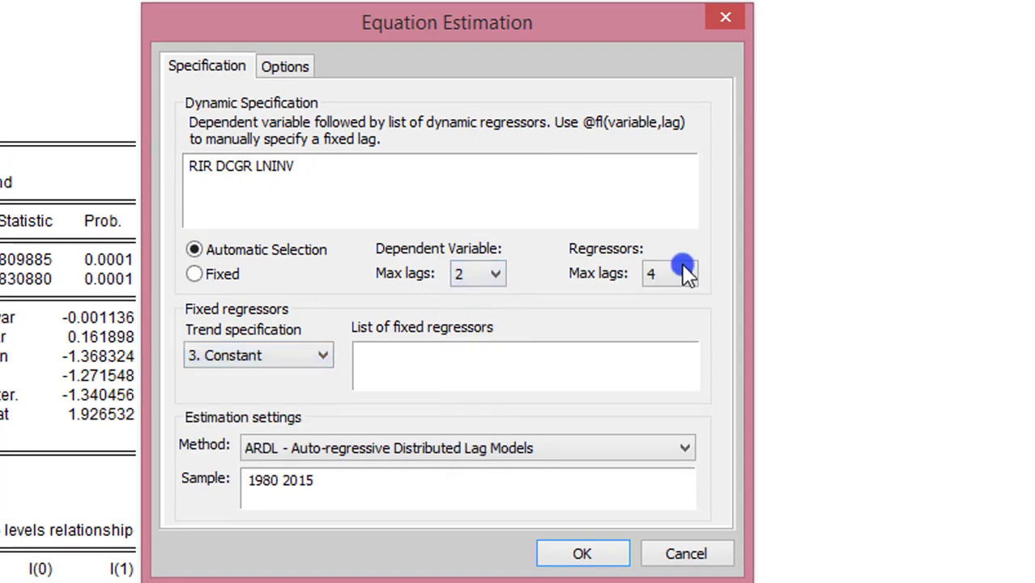
left_click(688, 274)
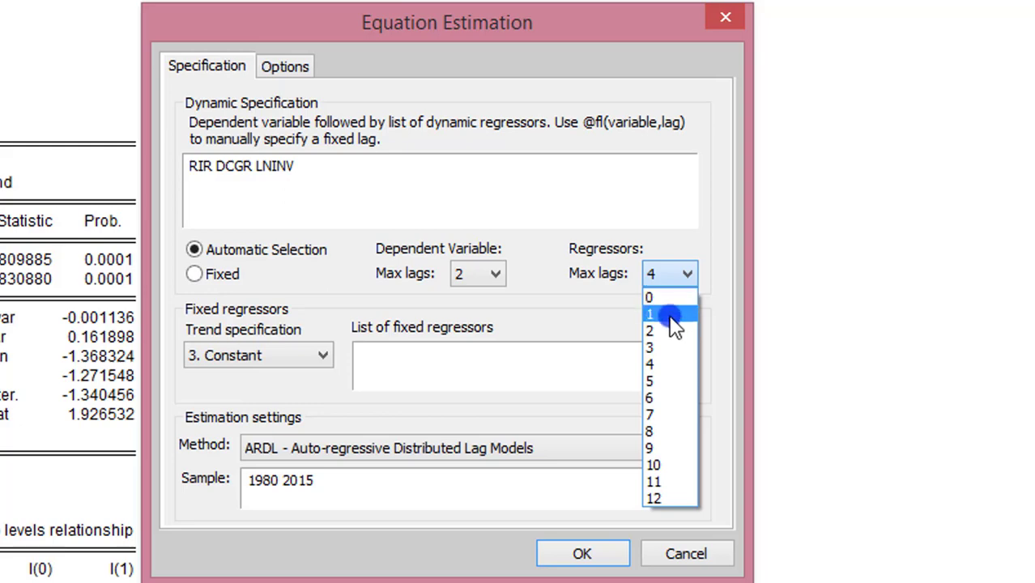
left_click(677, 319)
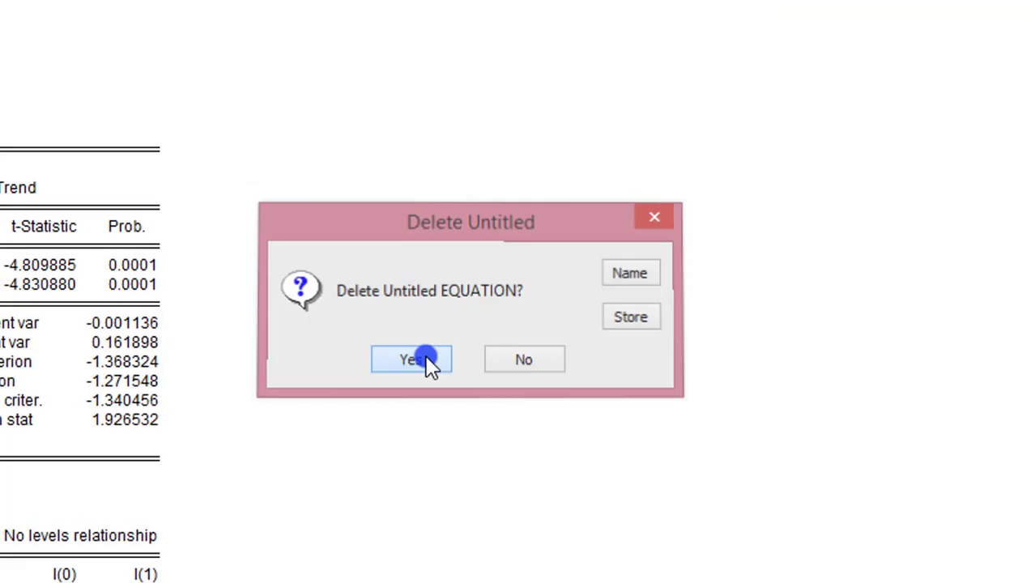
left_click(422, 363)
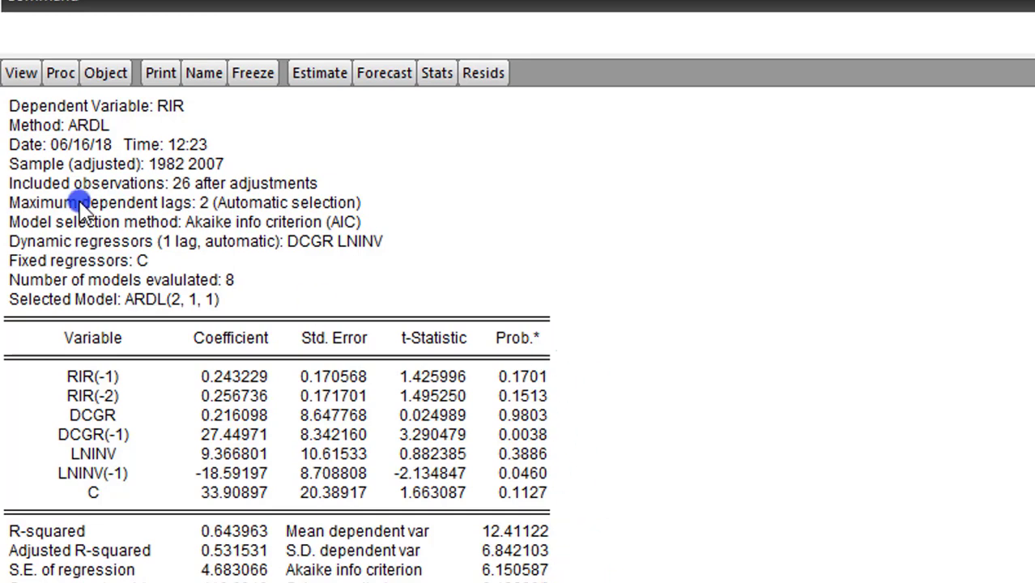
Display the RIR model's bounds test and mark the 5% upper bound of 4.85
left_click(23, 74)
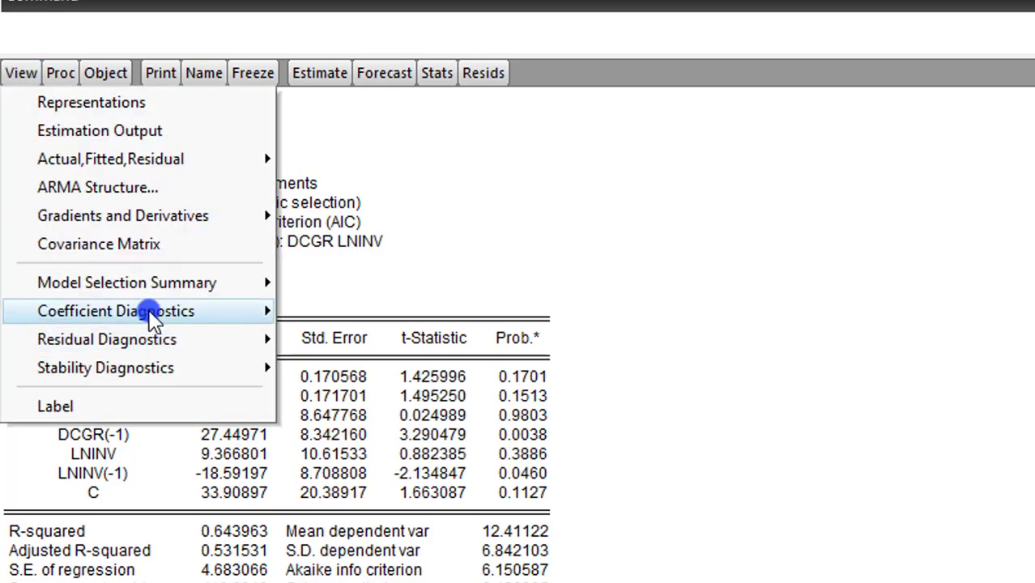
mouse_move(153, 319)
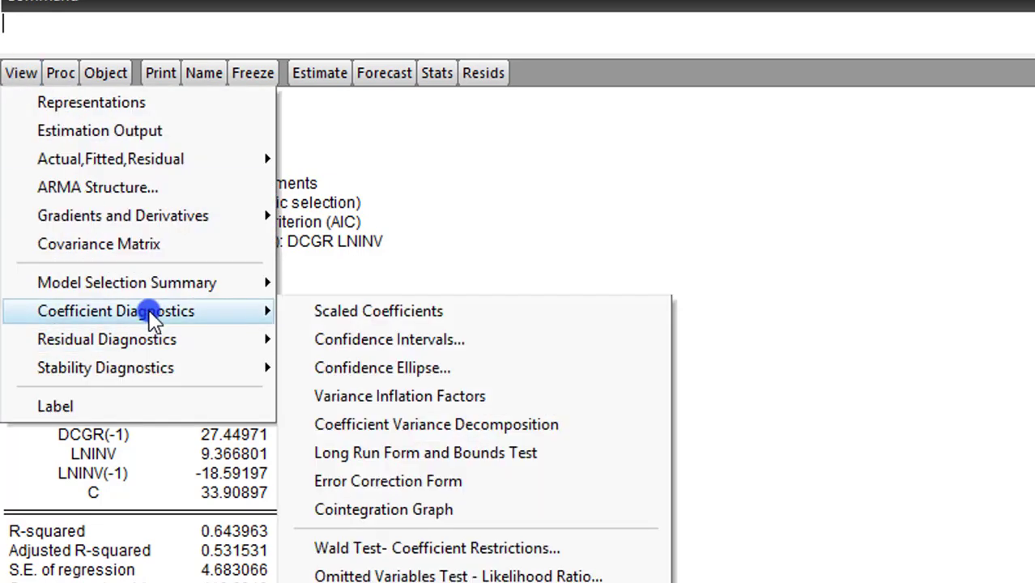
left_click(447, 456)
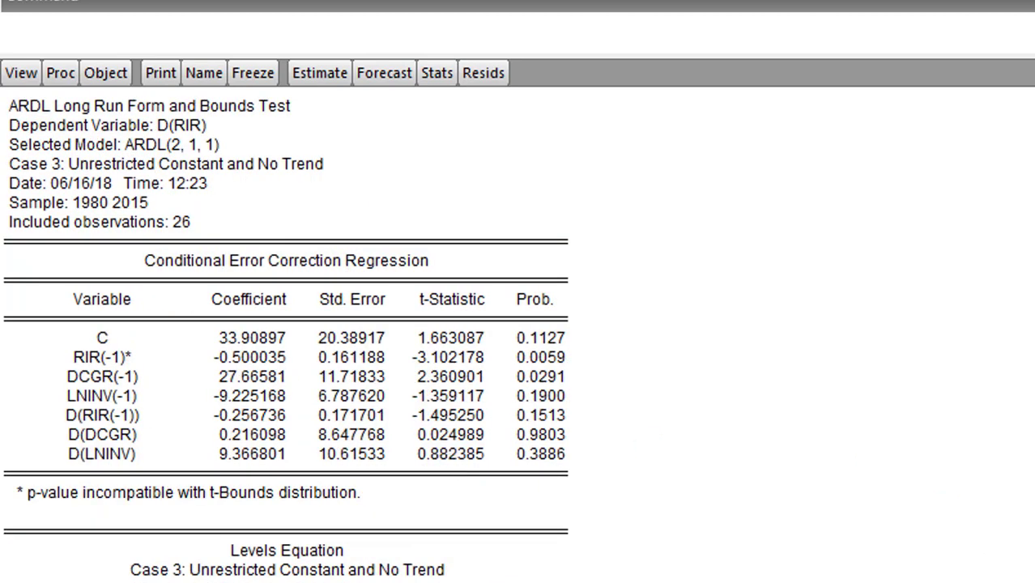
scroll(863, 411, "down", 8)
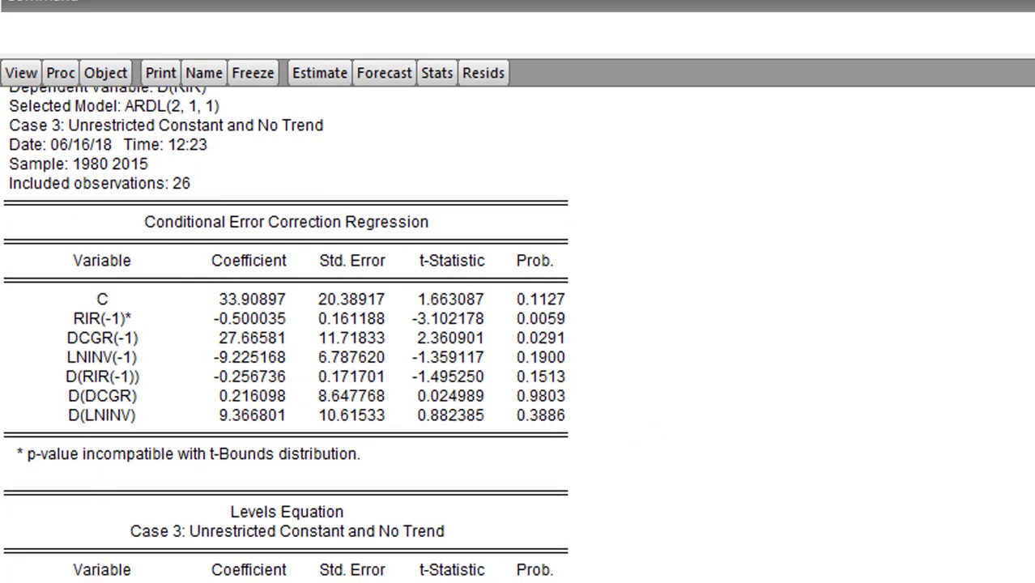
left_click(860, 402)
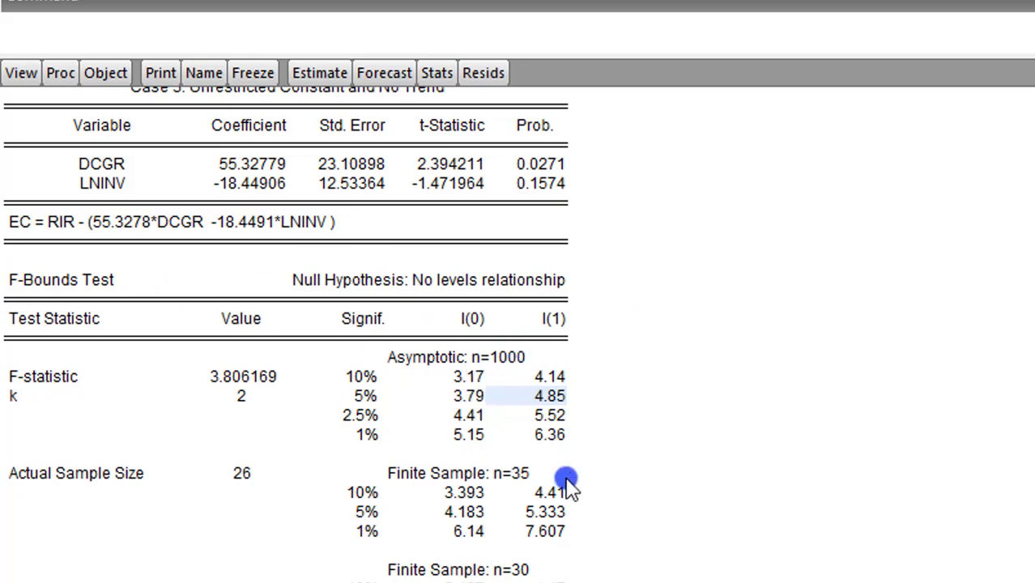
scroll(516, 366, "up", 8)
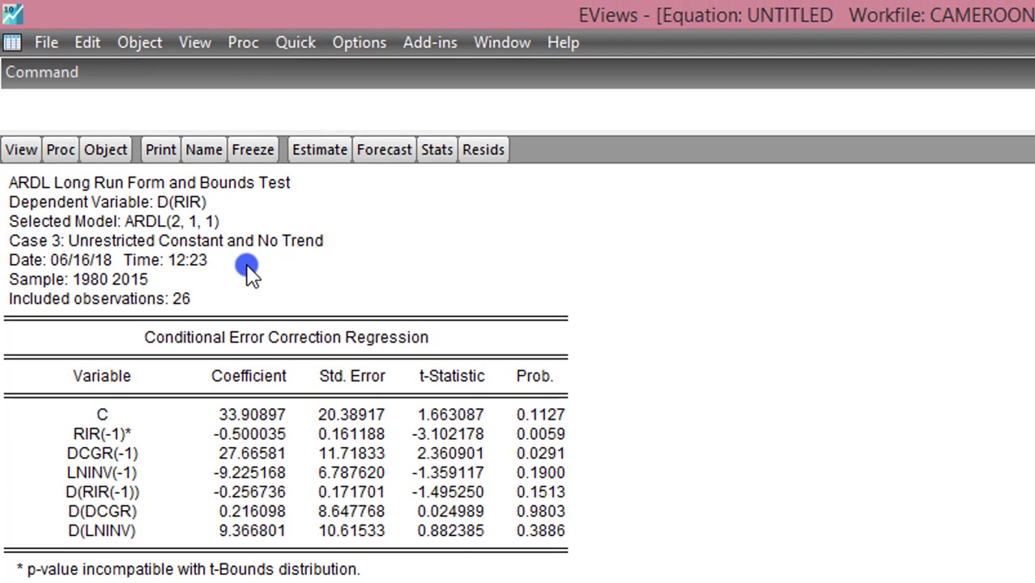
Run pairwise Granger causality tests on rir, dcgr and lninv with the default lags
left_click(296, 42)
mouse_move(486, 252)
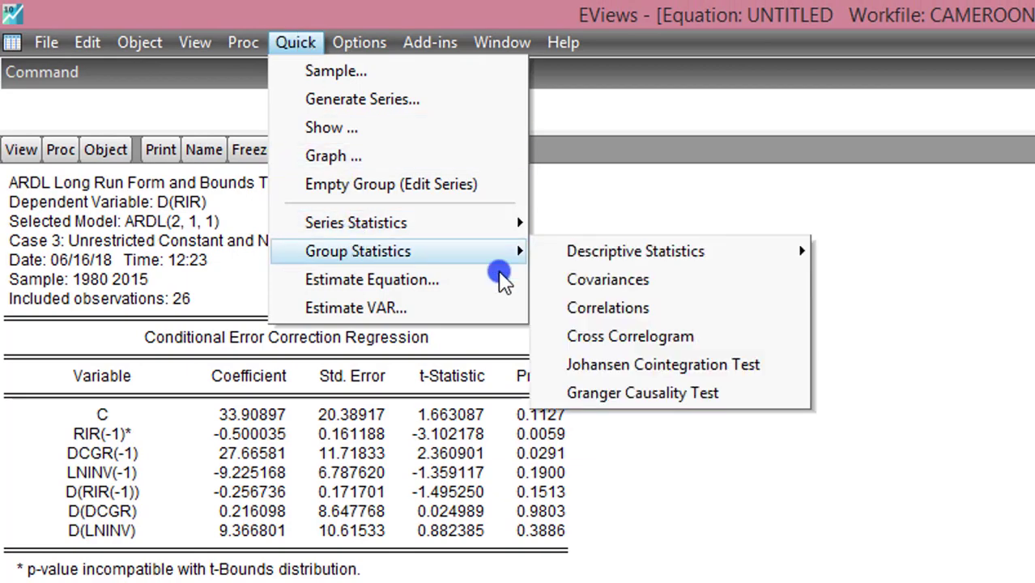
left_click(567, 363)
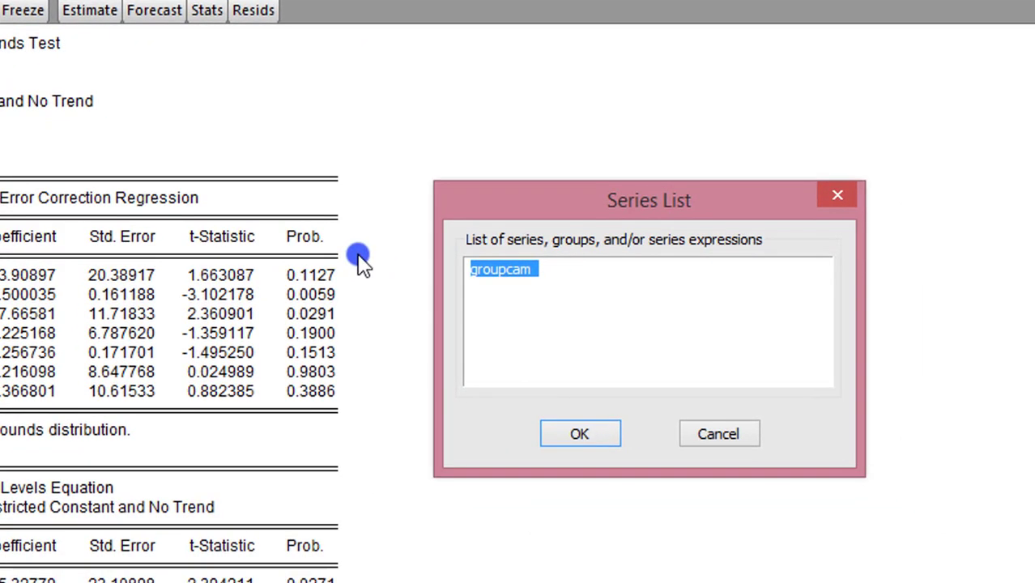
type("rir dcgr lninv")
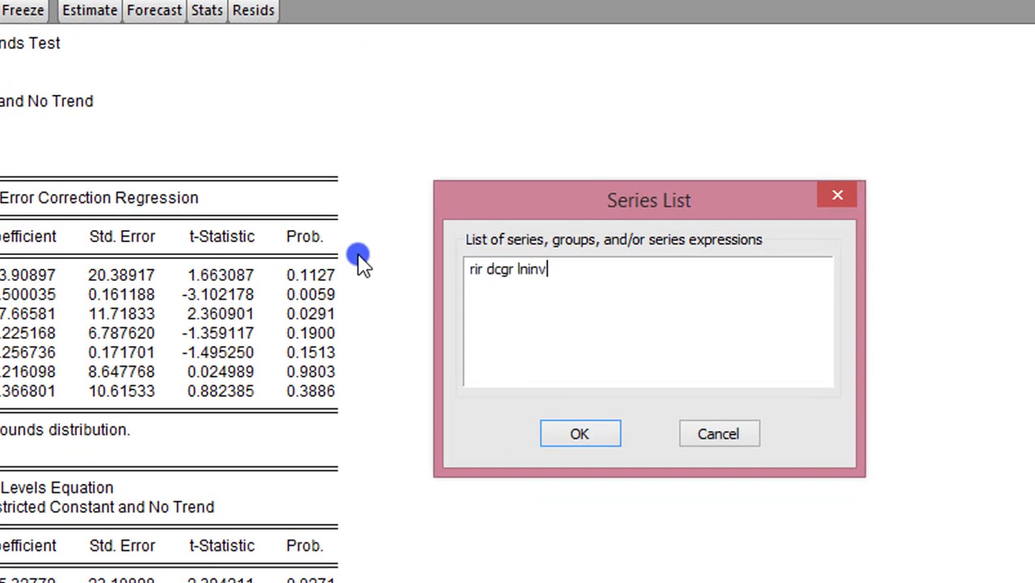
key("Return")
left_click(600, 384)
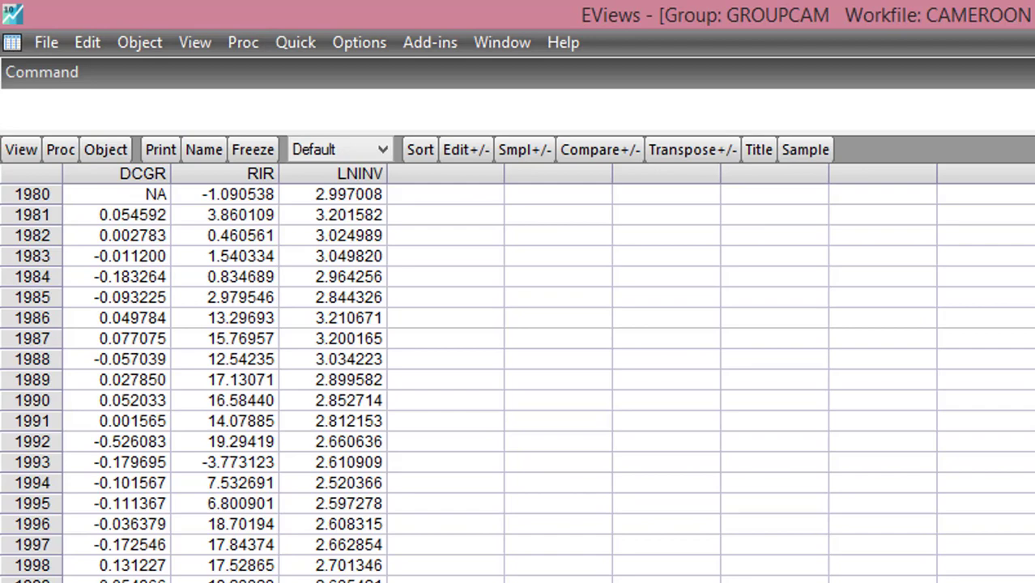
Start a new equation for lninv dcgr rir using the ARDL method
left_click(292, 44)
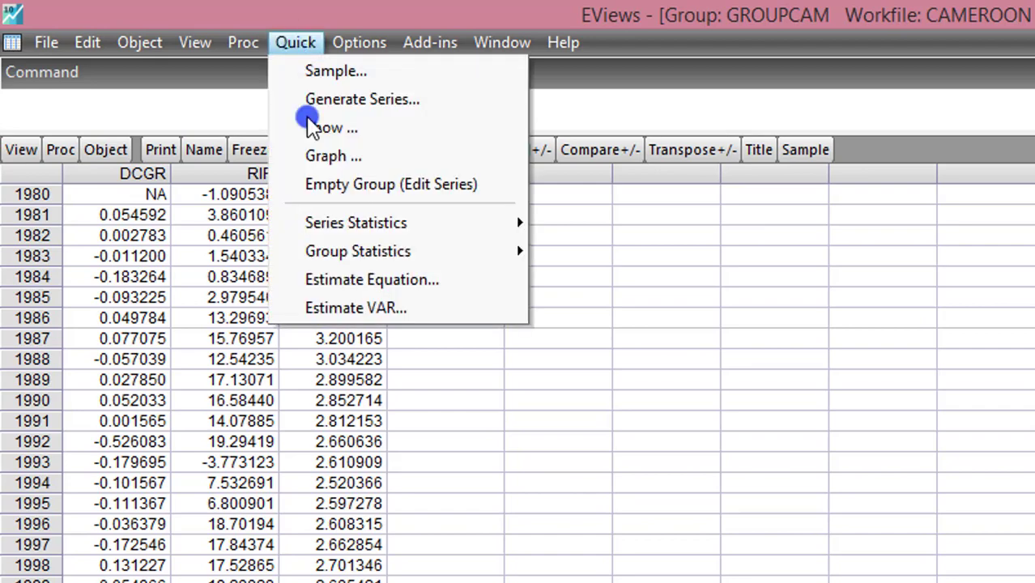
left_click(399, 285)
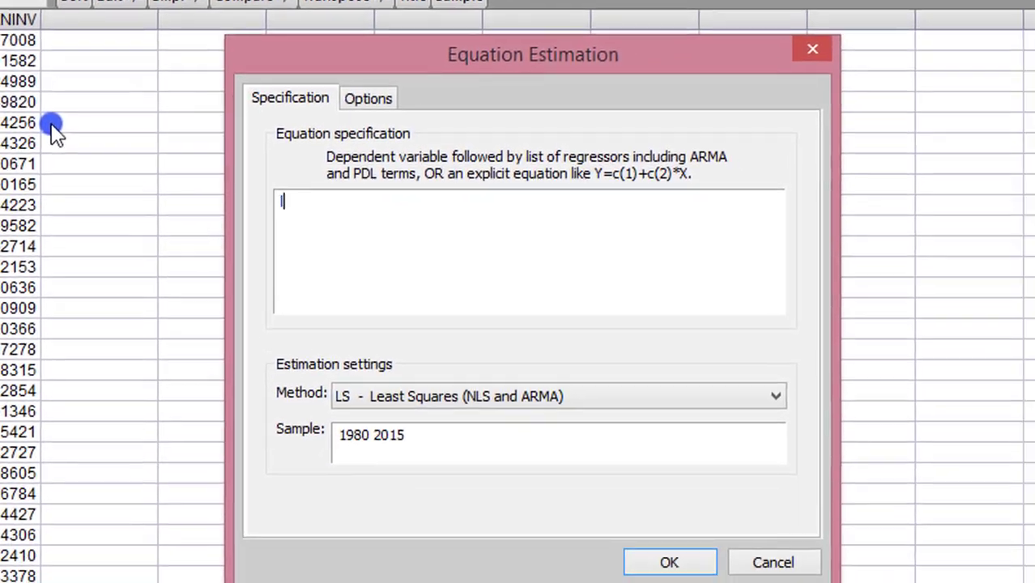
type("lninv dcgr rir")
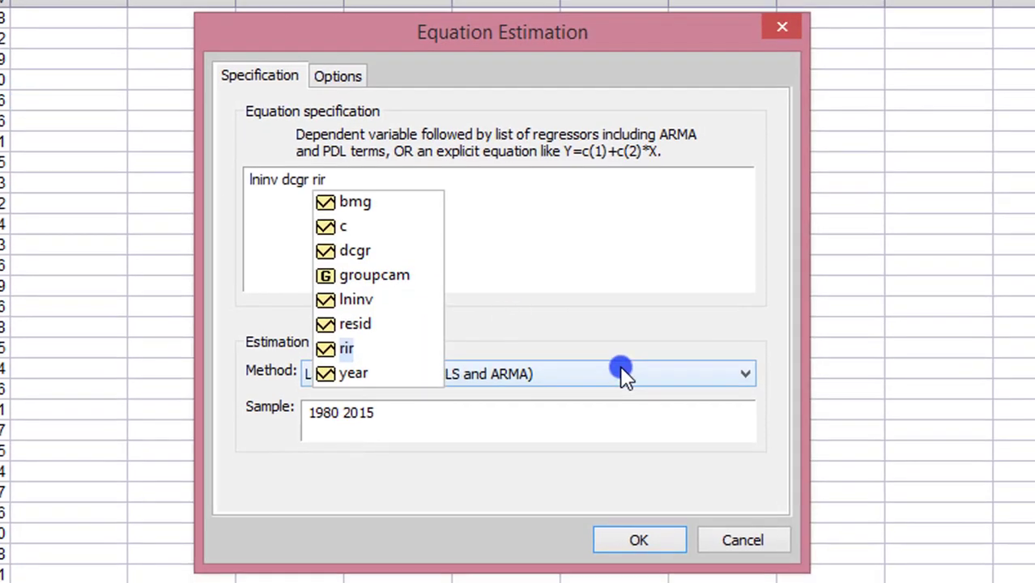
left_click(620, 383)
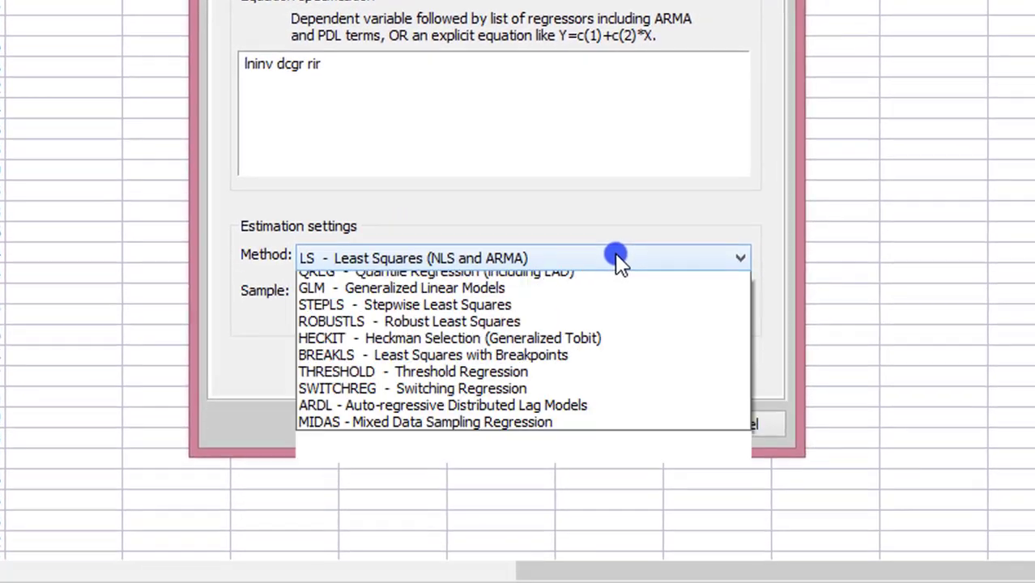
left_click(437, 525)
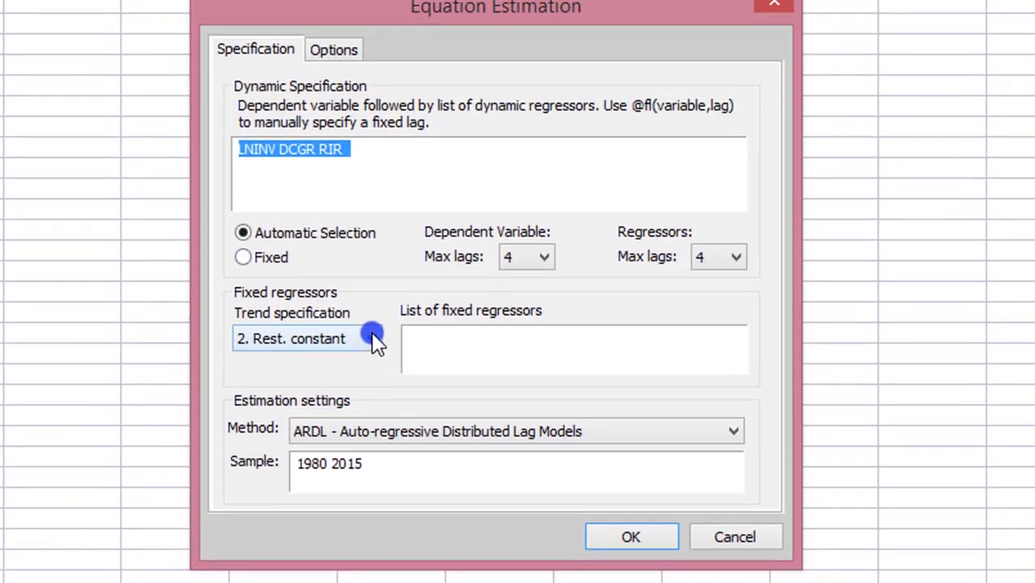
Set trend to Constant, dependent max lag 1 and regressor max lags 2
left_click(371, 224)
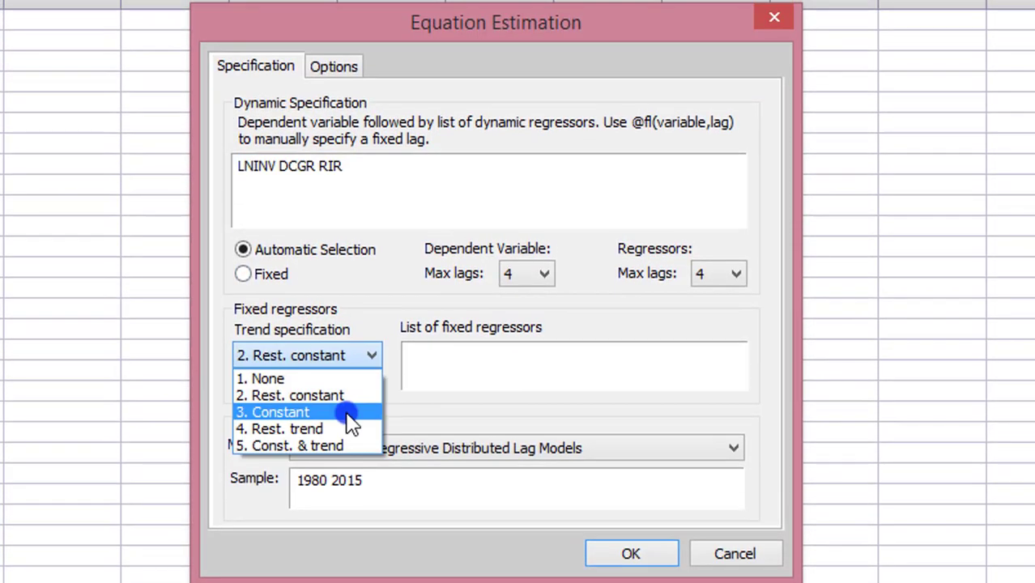
left_click(349, 301)
left_click(548, 276)
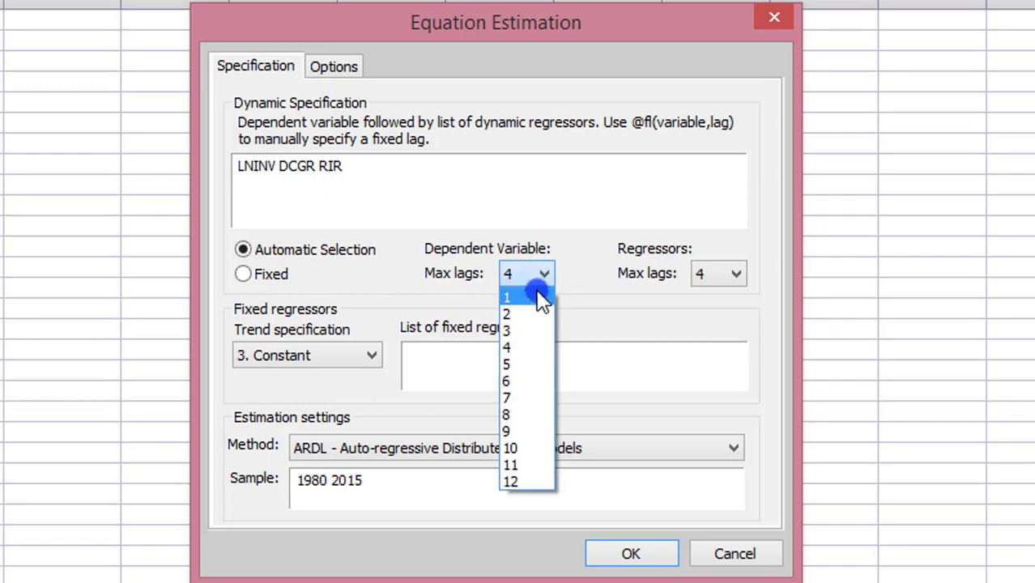
left_click(541, 293)
left_click(736, 275)
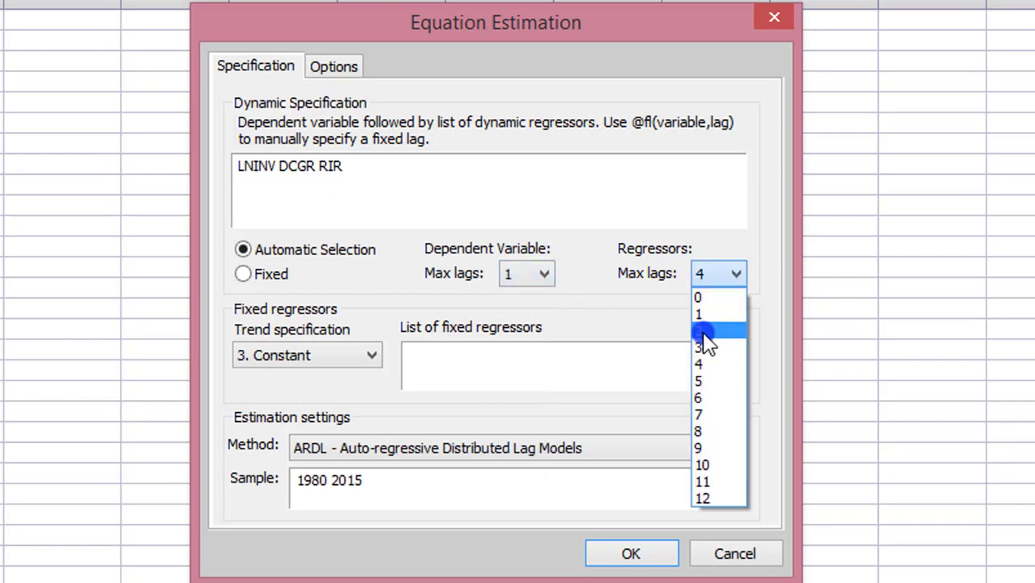
left_click(702, 328)
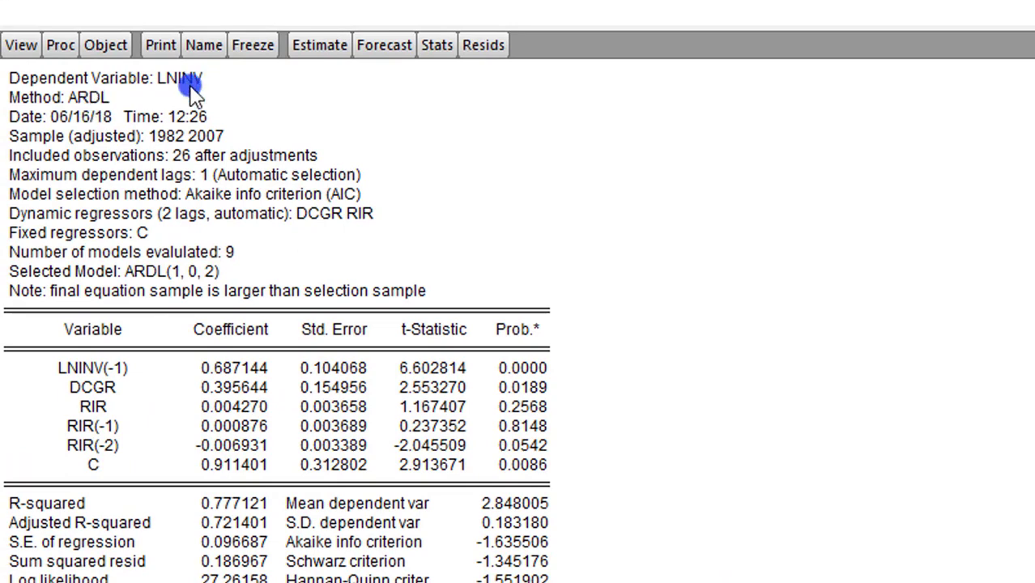
Show the LNINV ARDL long-run form and F-bounds test, with F-statistic 4.417593
left_click(14, 47)
mouse_move(106, 277)
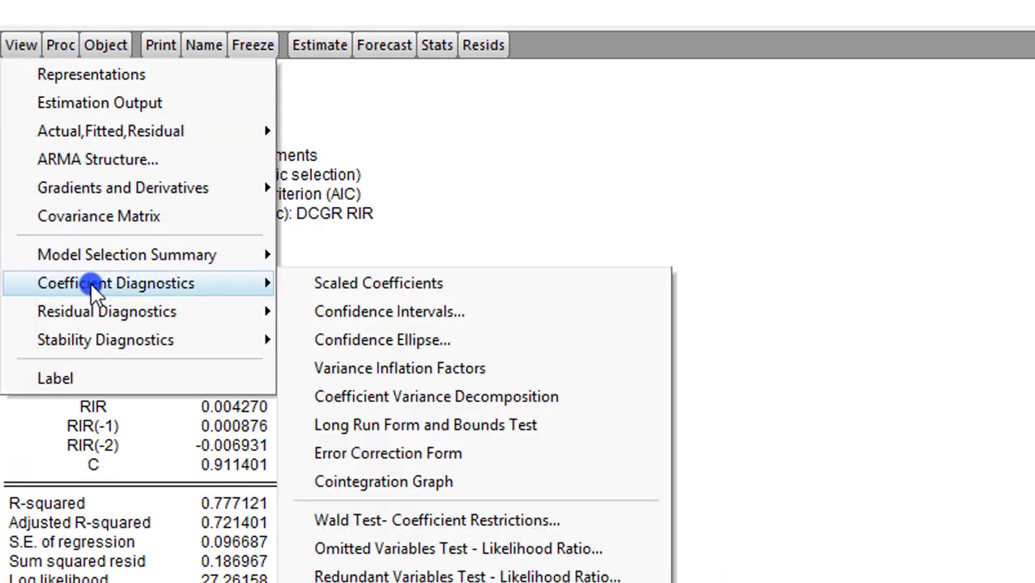
left_click(435, 431)
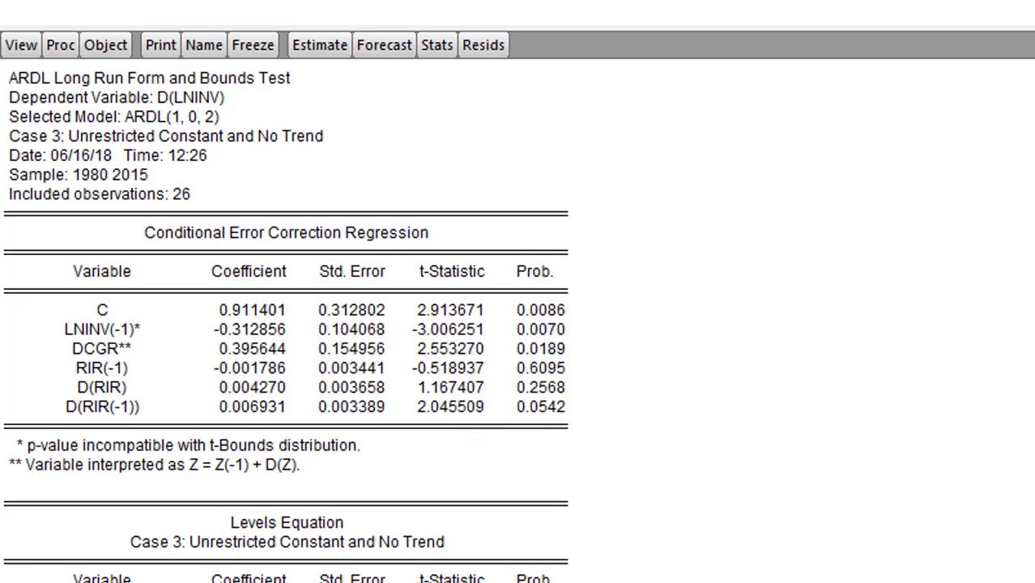
scroll(286, 320, "down", 7)
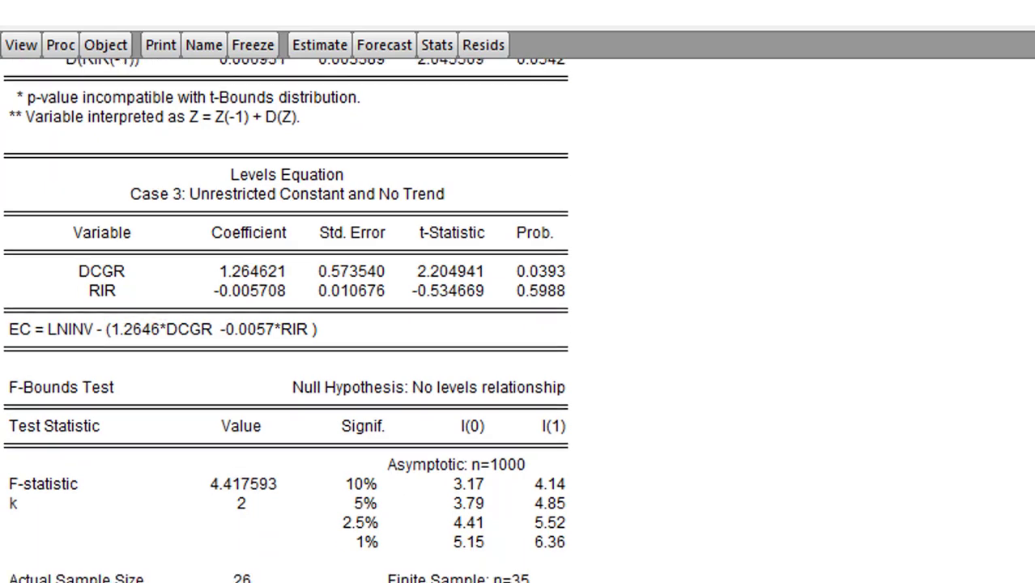
scroll(286, 320, "down", 1)
scroll(286, 320, "up", 1)
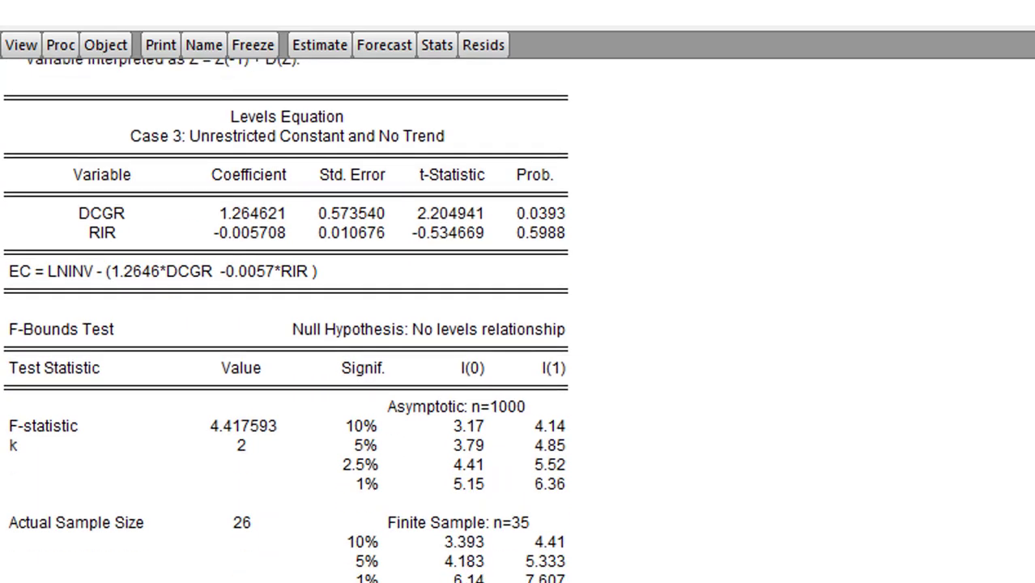
scroll(286, 320, "down", 2)
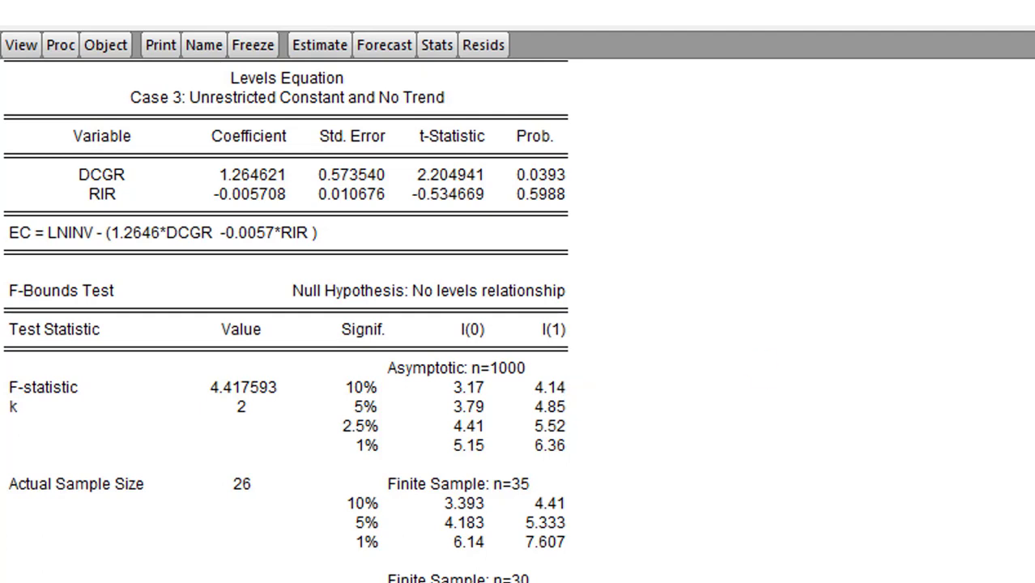
scroll(121, 374, "up", 4)
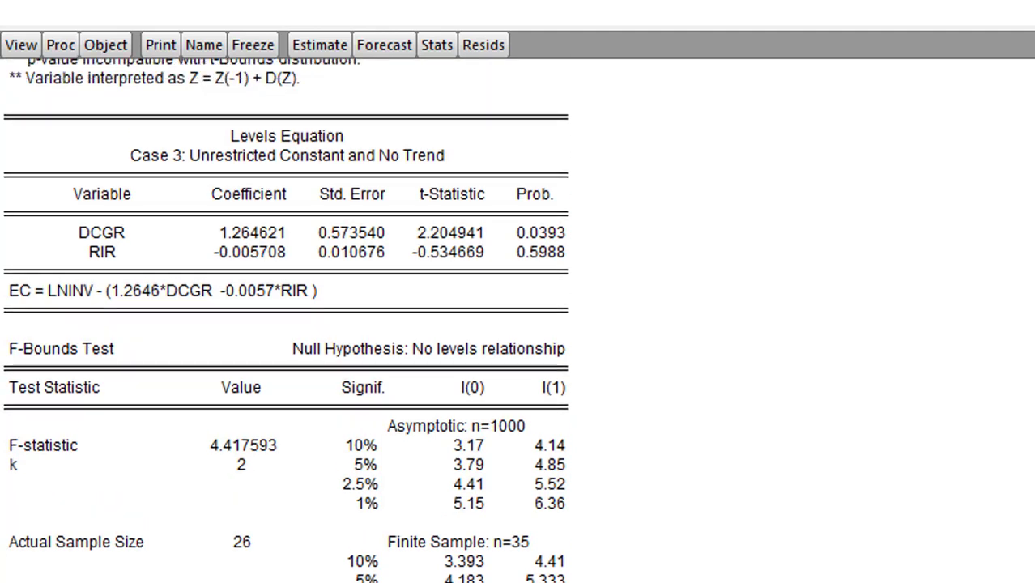
left_click_drag(24, 310, 599, 484)
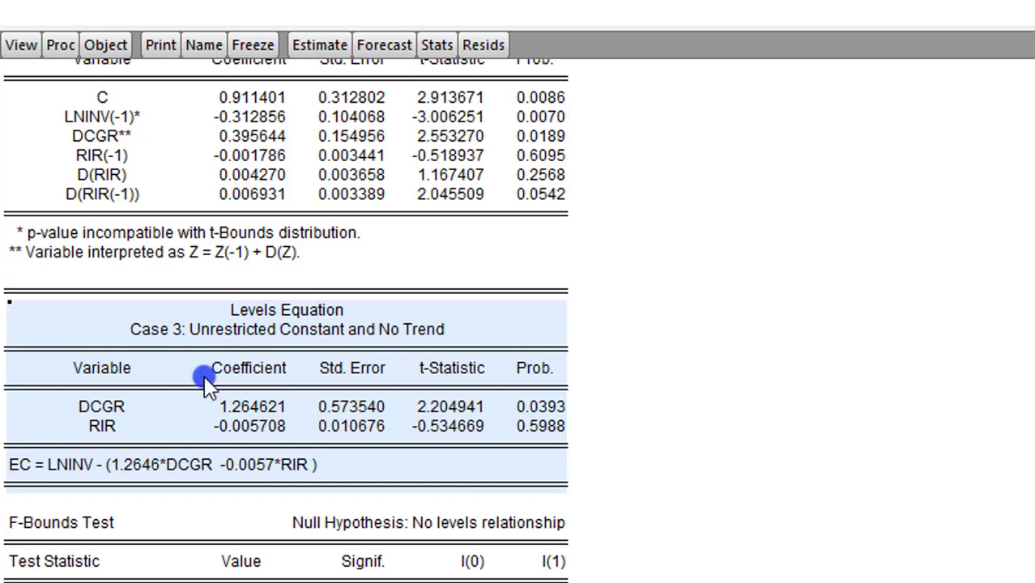
left_click(113, 409)
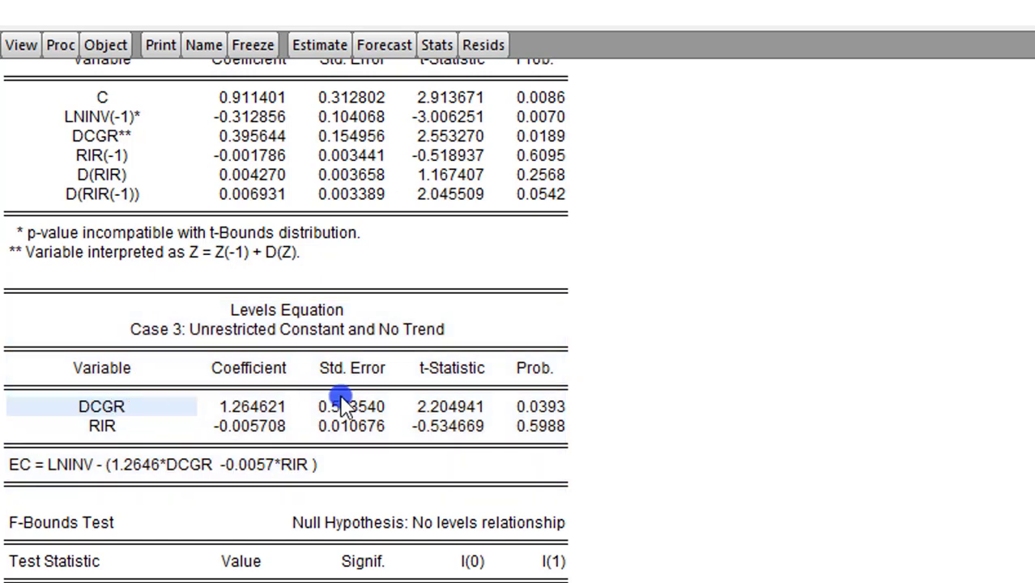
left_click(267, 406)
left_click(559, 408)
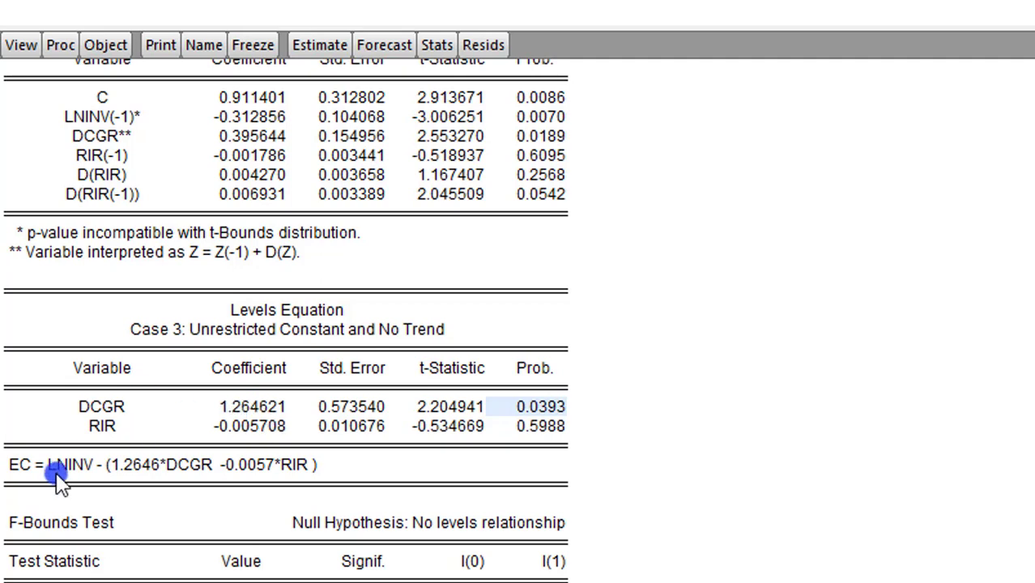
left_click(5, 466)
left_click_drag(6, 469, 329, 470)
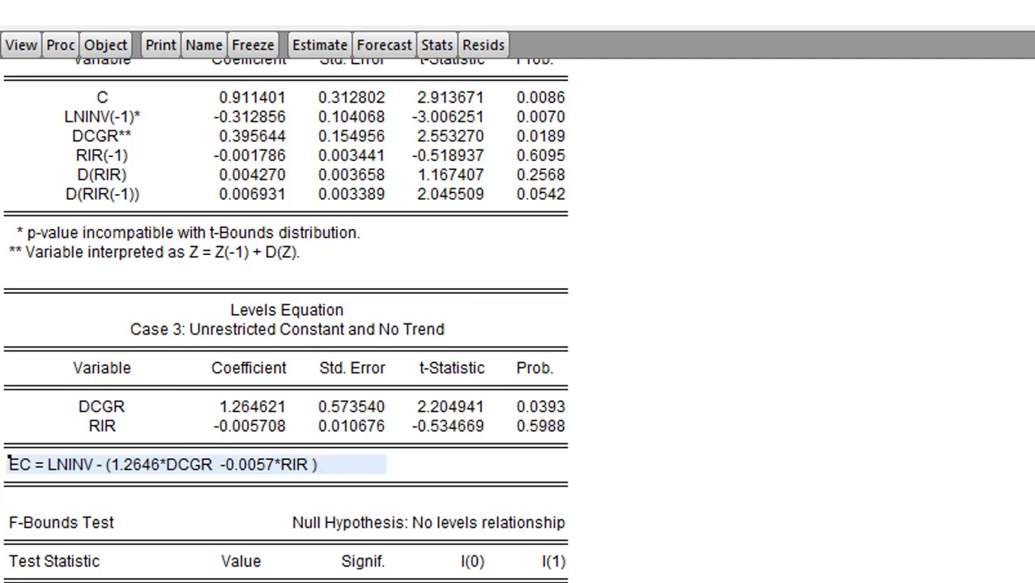
scroll(982, 58, "up", 5)
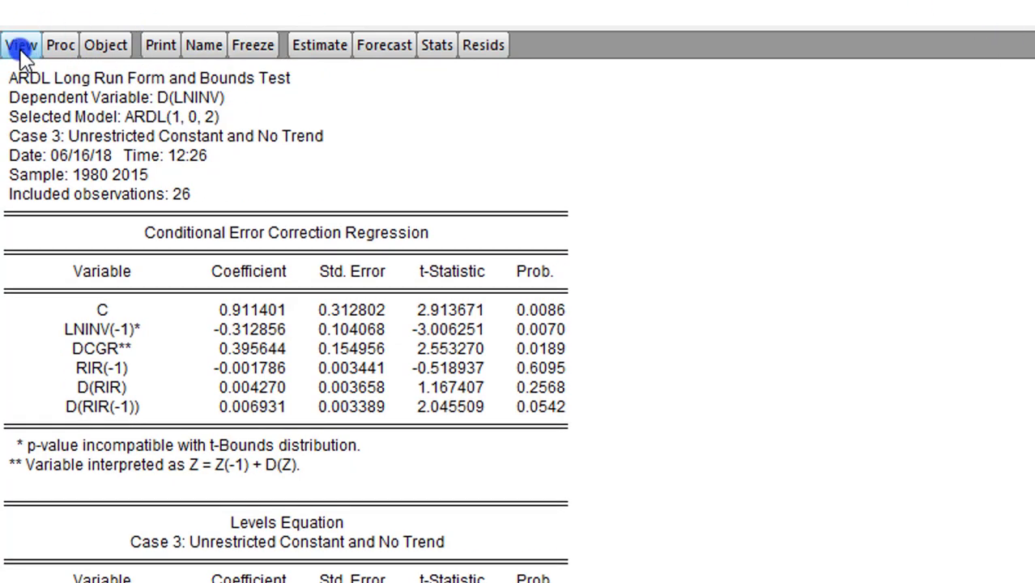
Display the error correction form of the LNINV ARDL model
left_click(21, 44)
mouse_move(105, 290)
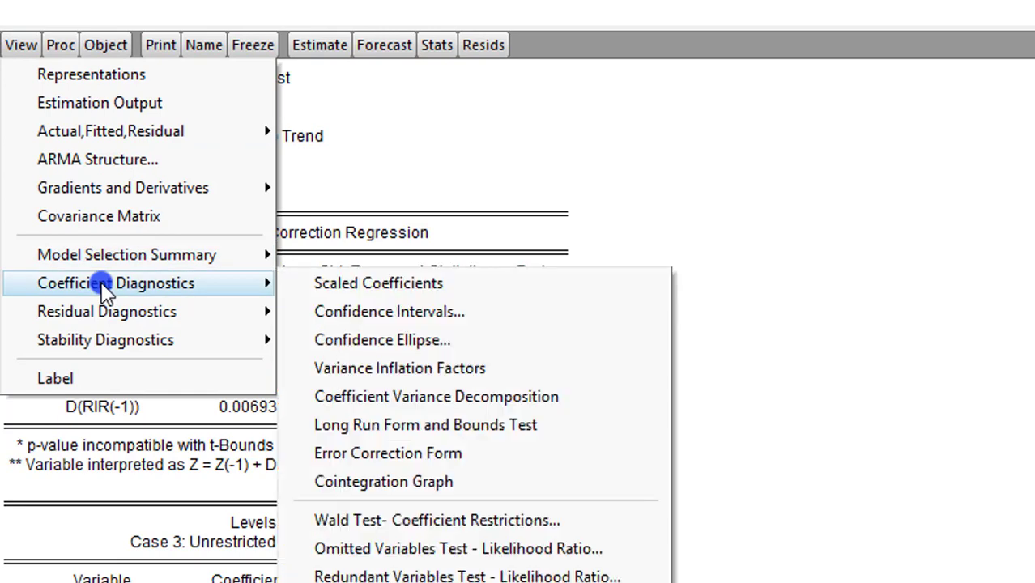
left_click(492, 458)
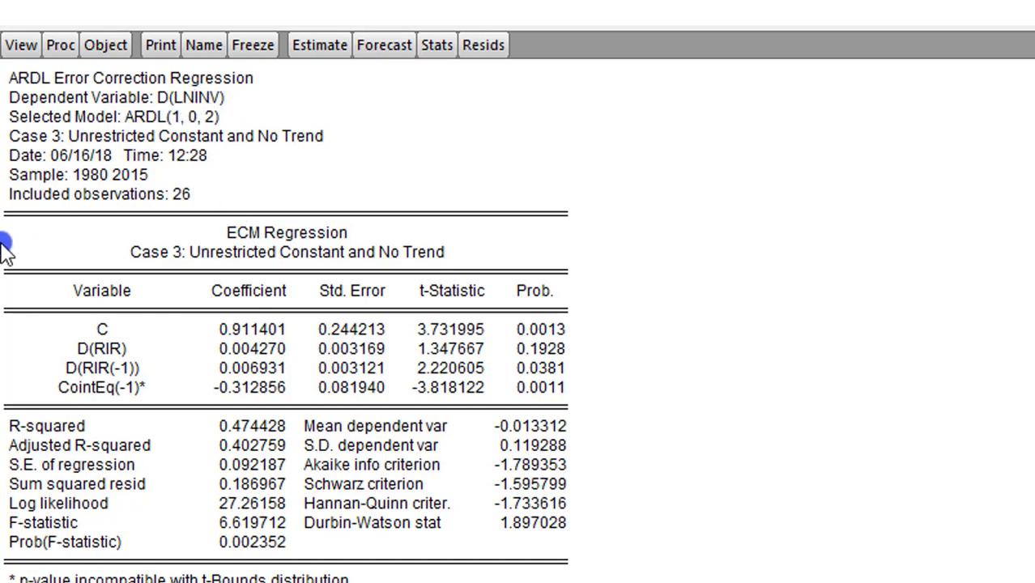
Highlight CointEq(-1) -0.312856 (p = 0.0011), then select the slide's lninv ECT cell
left_click_drag(18, 228, 635, 572)
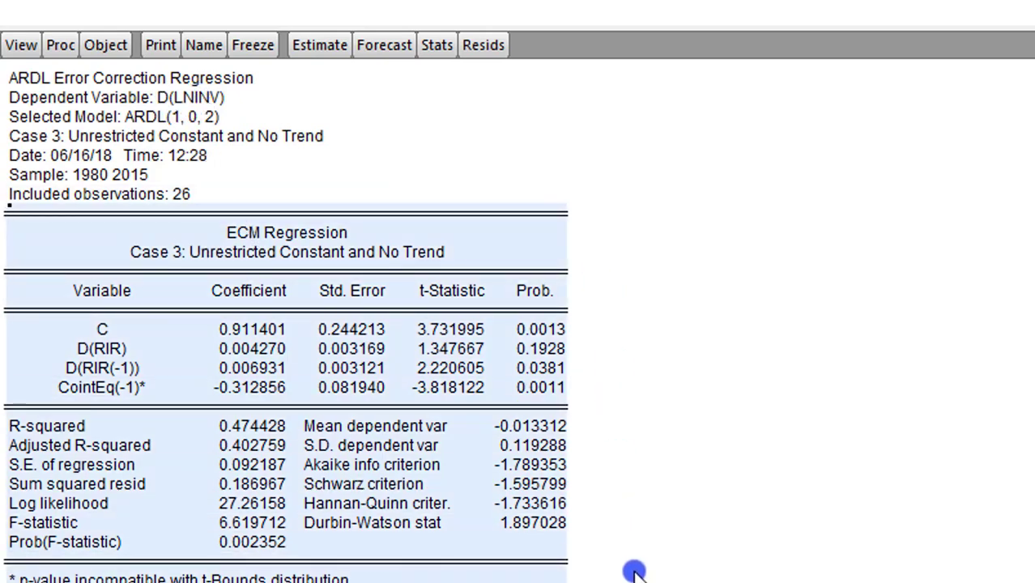
left_click(121, 389)
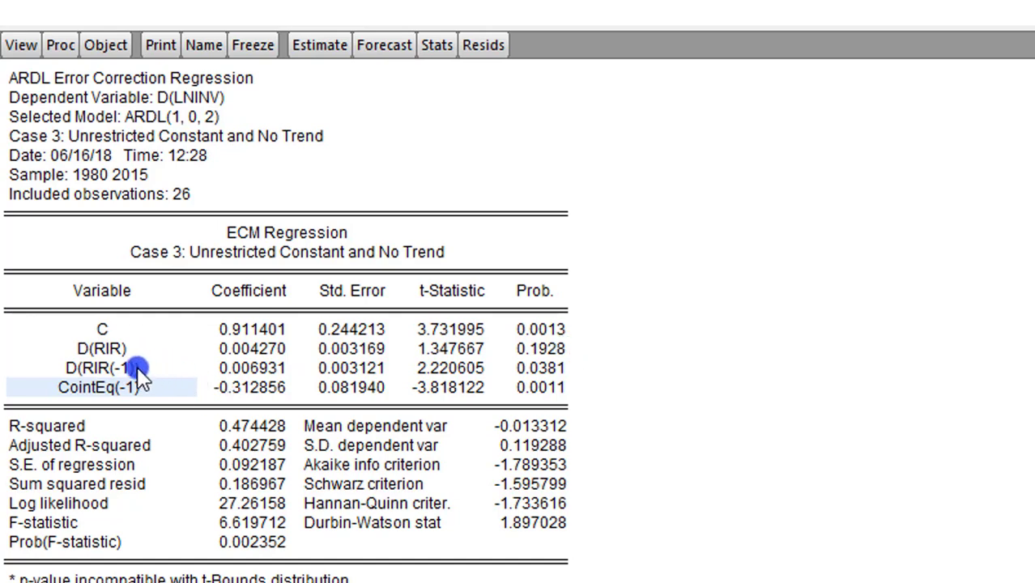
left_click(563, 371)
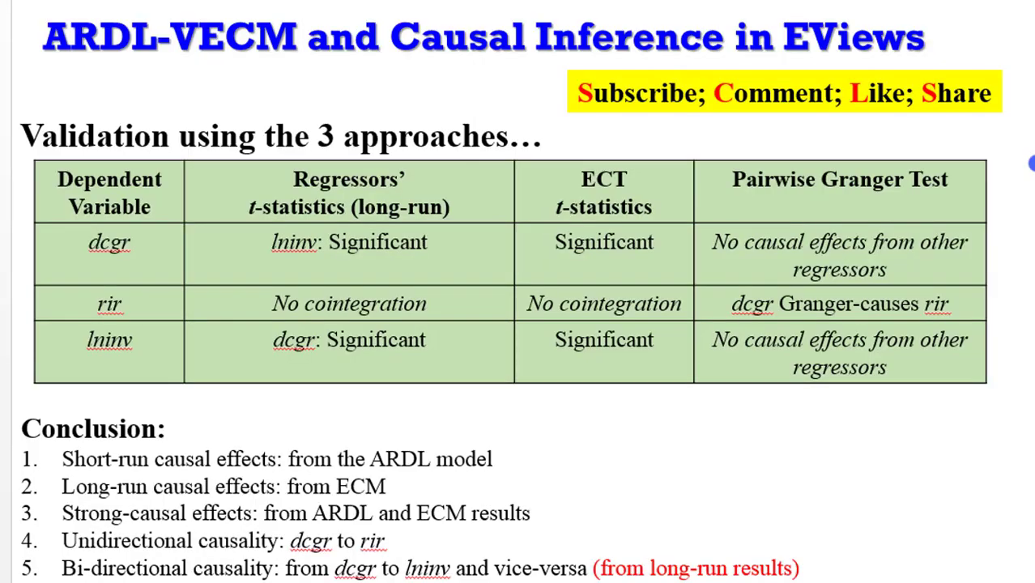
left_click(654, 340)
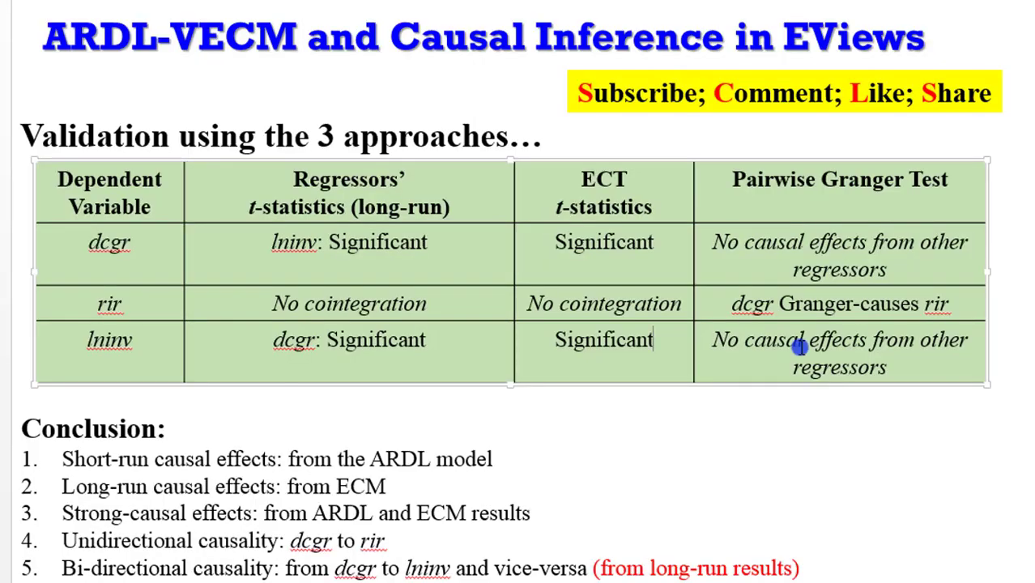